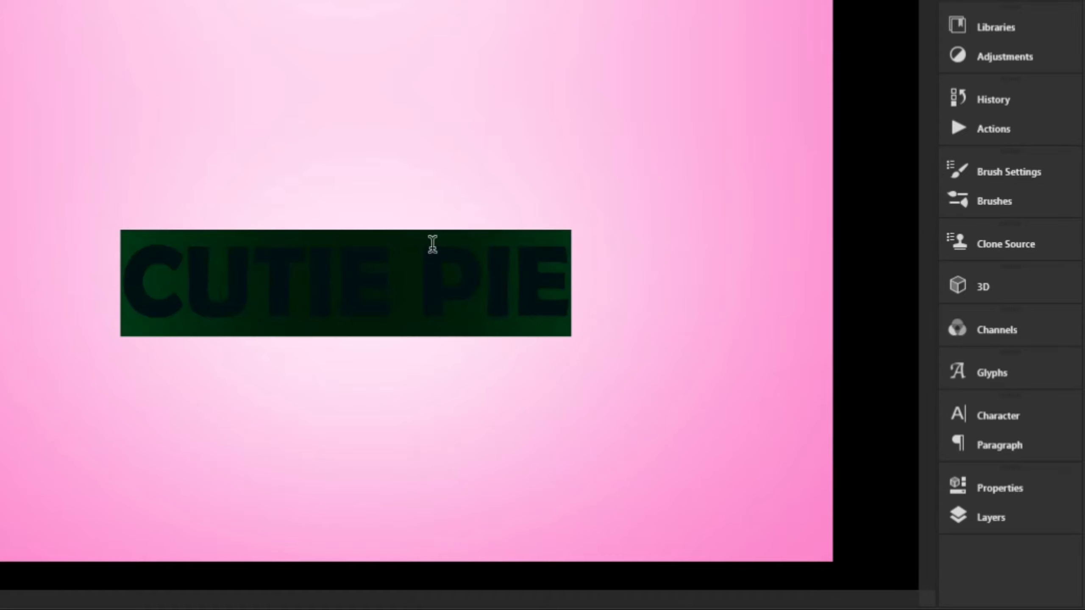
- Change the font of the selected CUTIE PIE text to Bauhaus 93 and commit the text edit
{"action": "left_click", "coordinate": [990, 416]}
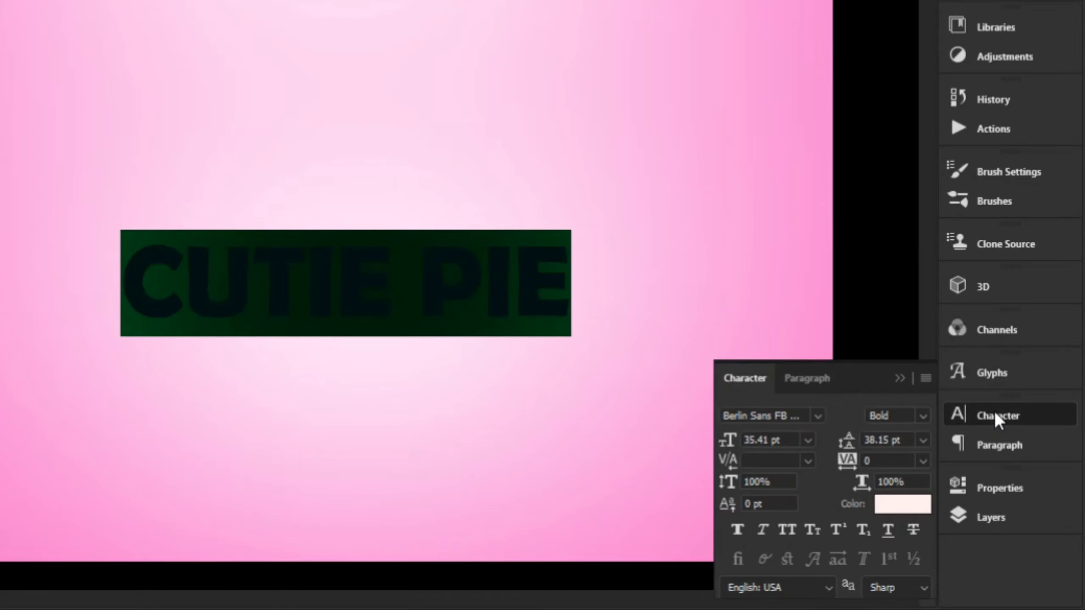
{"action": "left_click", "coordinate": [818, 415]}
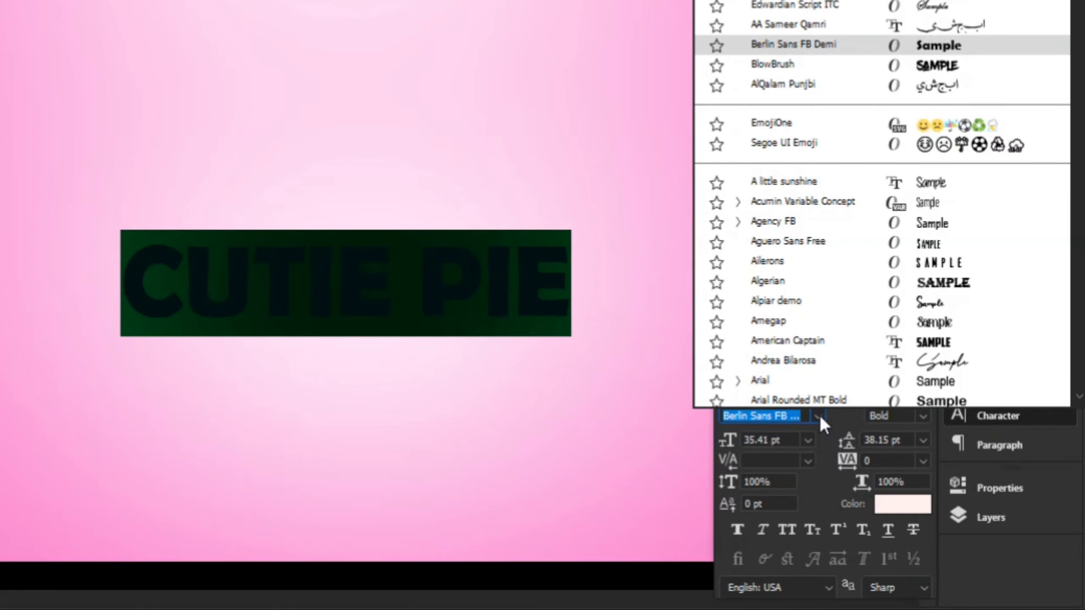
{"action": "key", "text": "Down"}
{"action": "key", "text": "Down"}
{"action": "key", "text": "Down"}
{"action": "key", "text": "Down"}
{"action": "key", "text": "Down"}
{"action": "key", "text": "Down"}
{"action": "key", "text": "Down"}
{"action": "key", "text": "Down"}
{"action": "key", "text": "Down"}
{"action": "key", "text": "Down"}
{"action": "key", "text": "Down"}
{"action": "key", "text": "Down"}
{"action": "key", "text": "Down"}
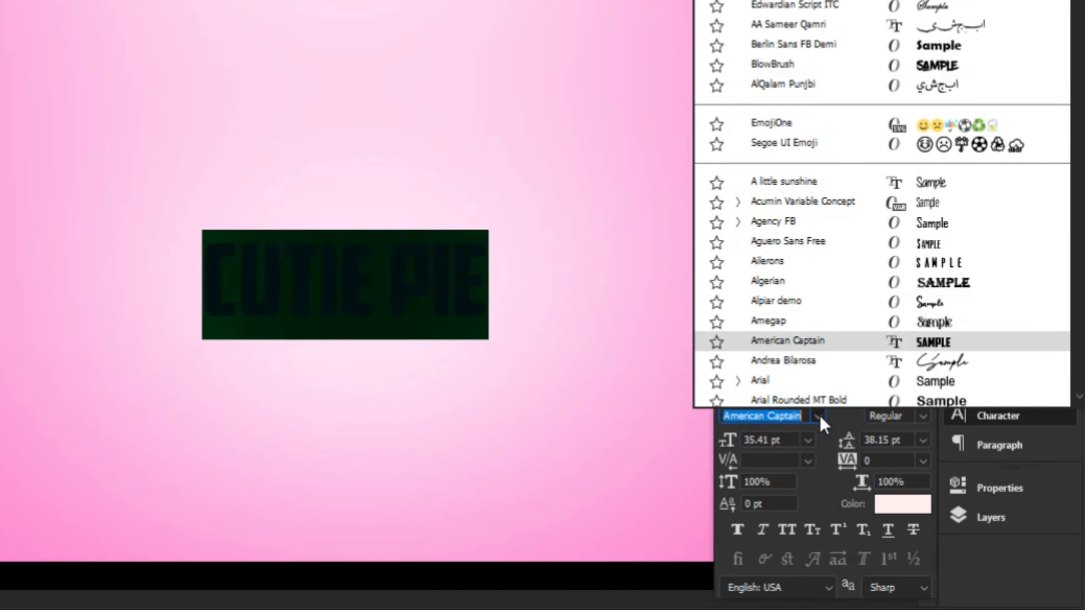
{"action": "scroll", "coordinate": [918, 180], "scroll_direction": "down", "scroll_amount": 7}
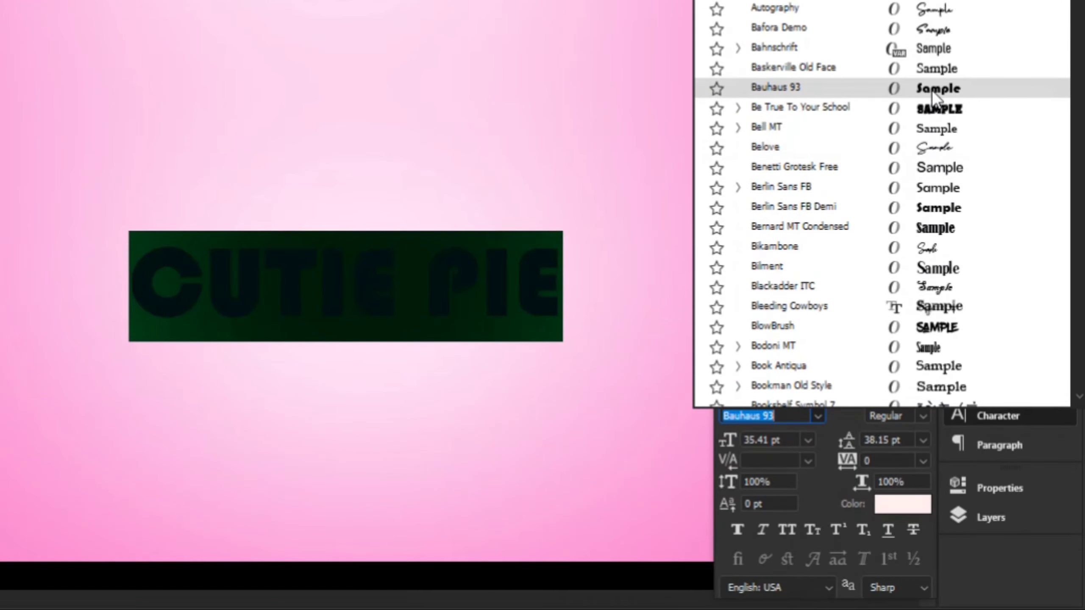
{"action": "left_click", "coordinate": [933, 90]}
{"action": "key", "text": "ctrl+Return"}
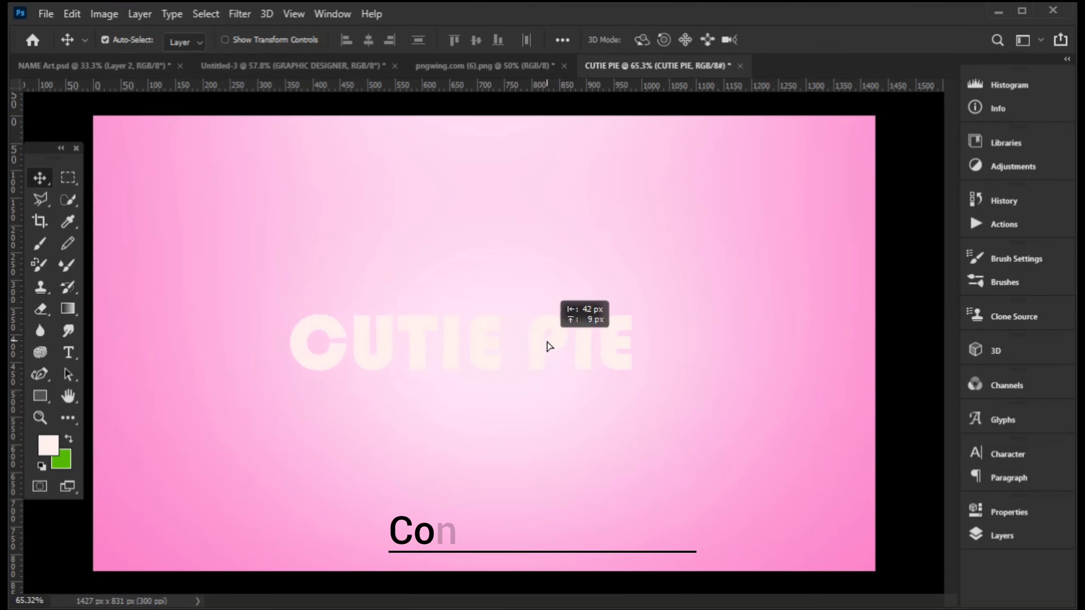
- Scale the CUTIE PIE text up to about 140% and centre it on the pink canvas
{"action": "key", "text": "ctrl+t"}
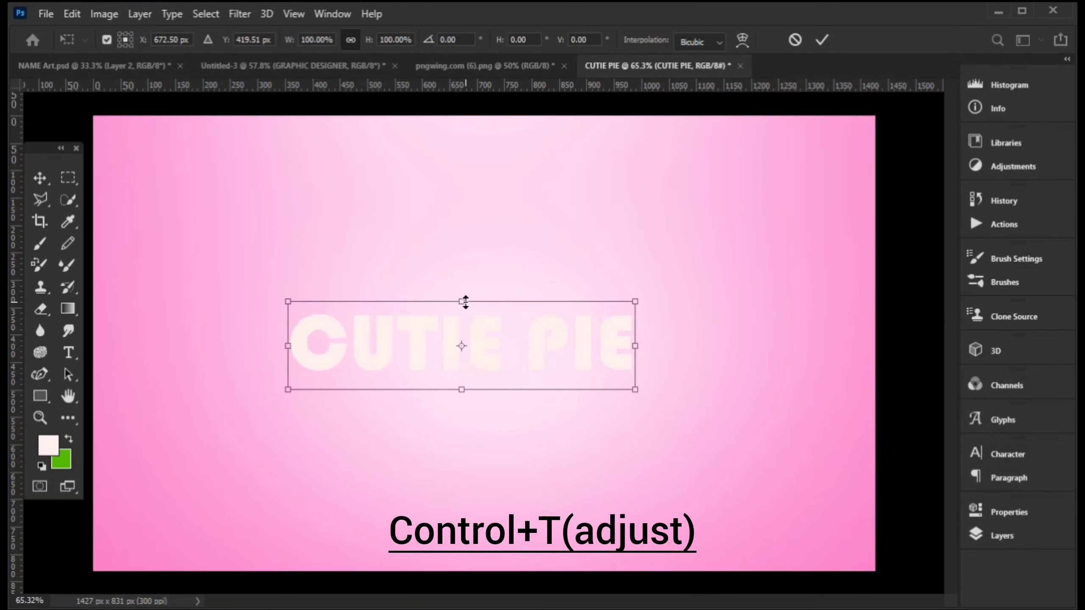
{"action": "left_click_drag", "start_coordinate": [466, 302], "coordinate": [468, 261]}
{"action": "left_click_drag", "start_coordinate": [550, 353], "coordinate": [565, 373]}
{"action": "left_click", "coordinate": [40, 178]}
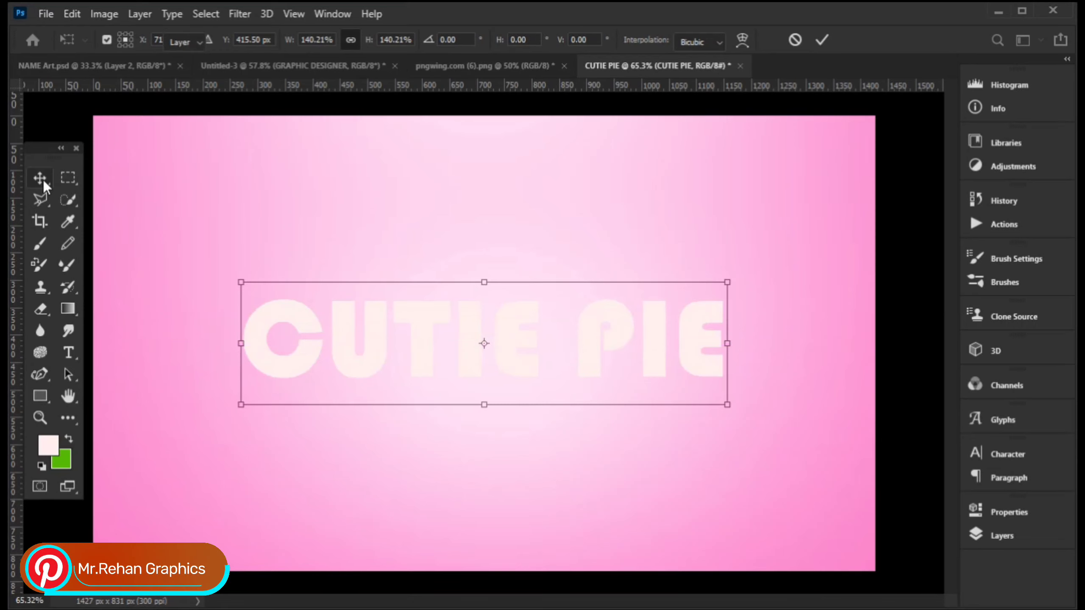
- Convert the CUTIE PIE text layer to a smart object and set its fill to 0%
{"action": "left_click", "coordinate": [940, 535]}
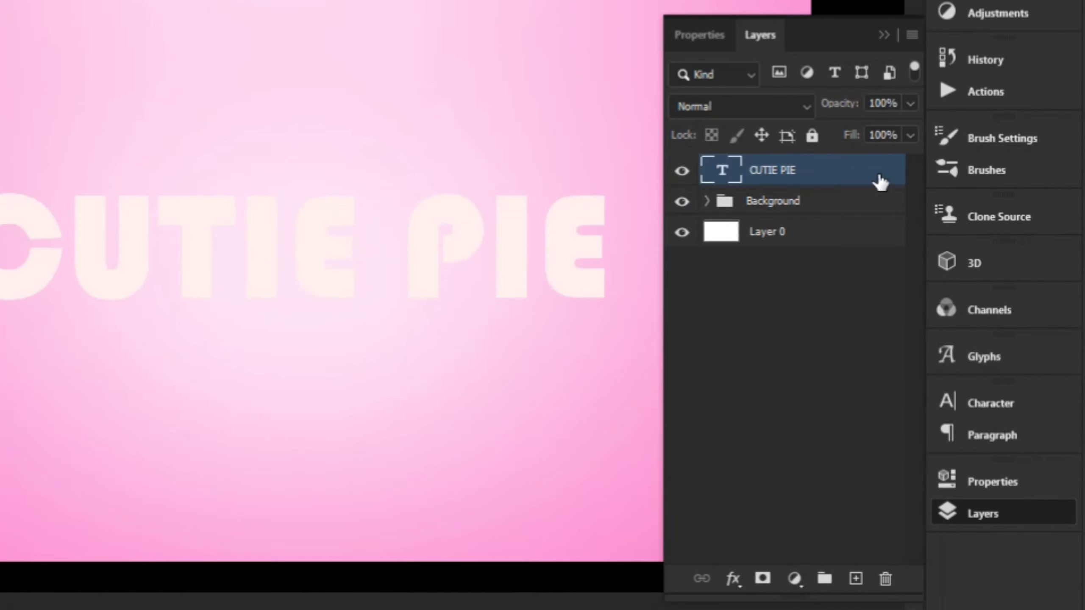
{"action": "right_click", "coordinate": [846, 176]}
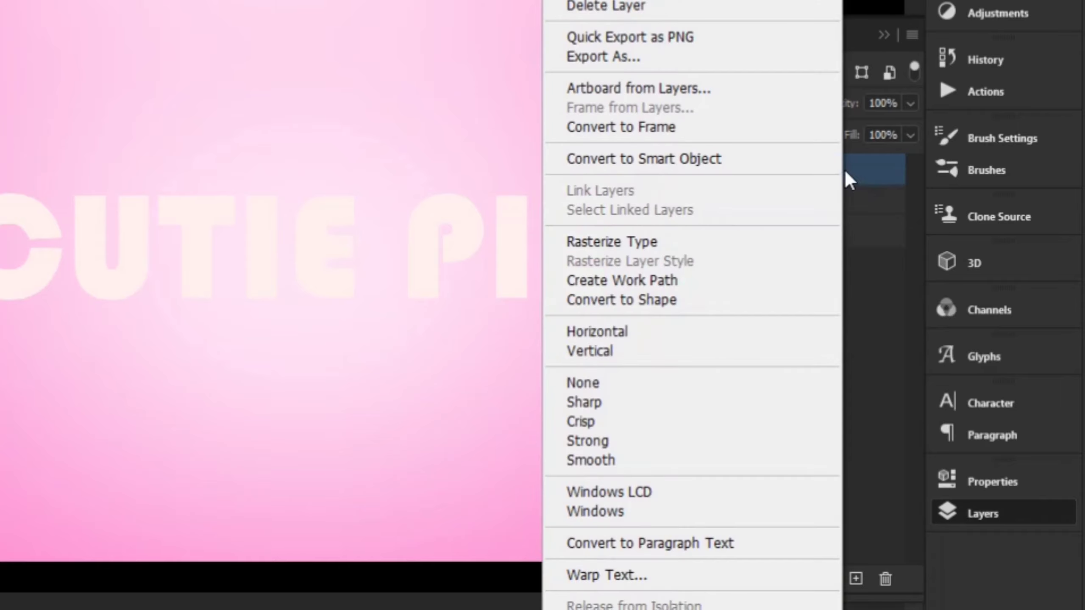
{"action": "left_click", "coordinate": [618, 161]}
{"action": "left_click", "coordinate": [910, 135]}
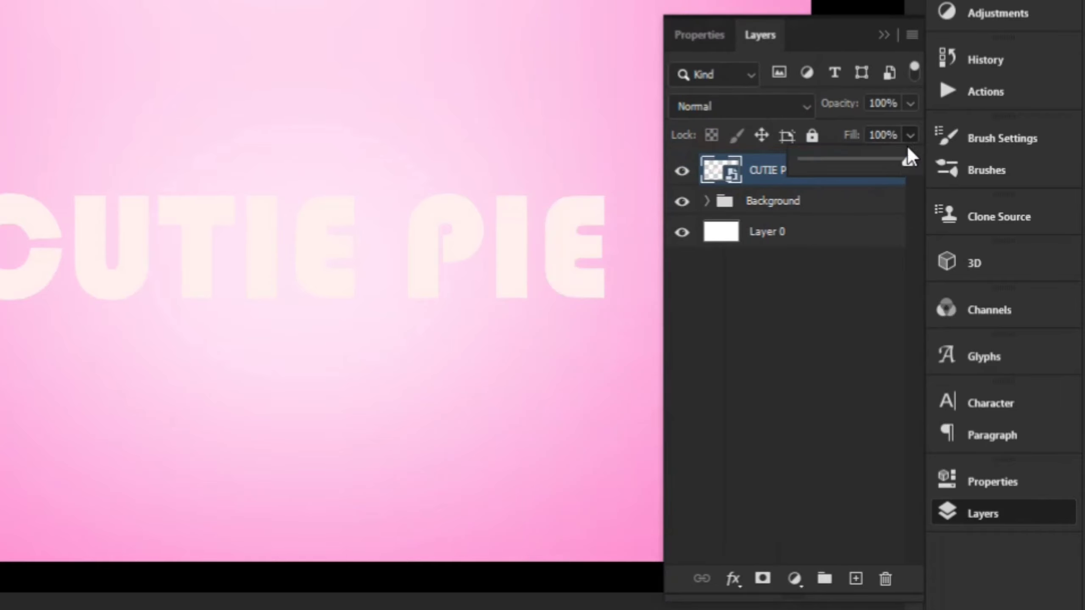
{"action": "left_click_drag", "start_coordinate": [908, 164], "coordinate": [771, 170]}
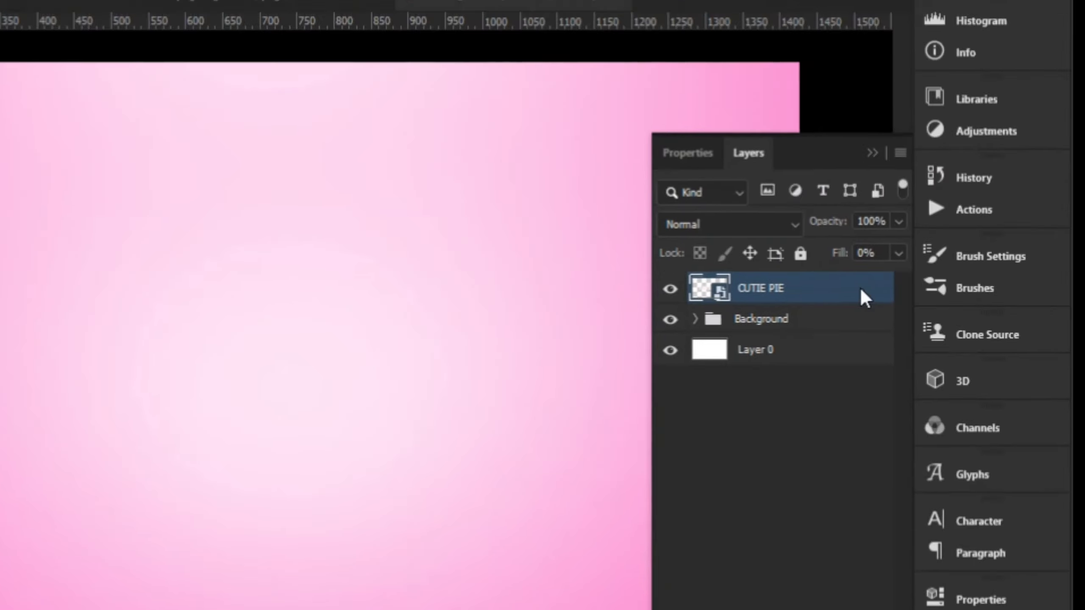
- Add a black drop shadow to the CUTIE PIE layer with 30% opacity, 90° angle, 30 px distance, 2% spread and 70 px size
{"action": "right_click", "coordinate": [871, 173]}
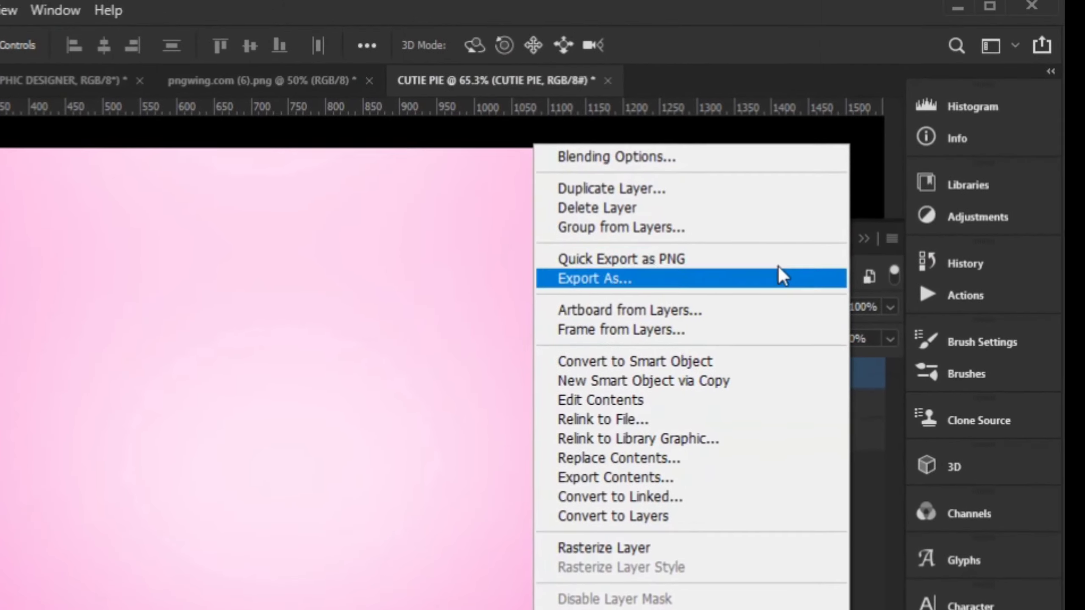
{"action": "left_click", "coordinate": [689, 168]}
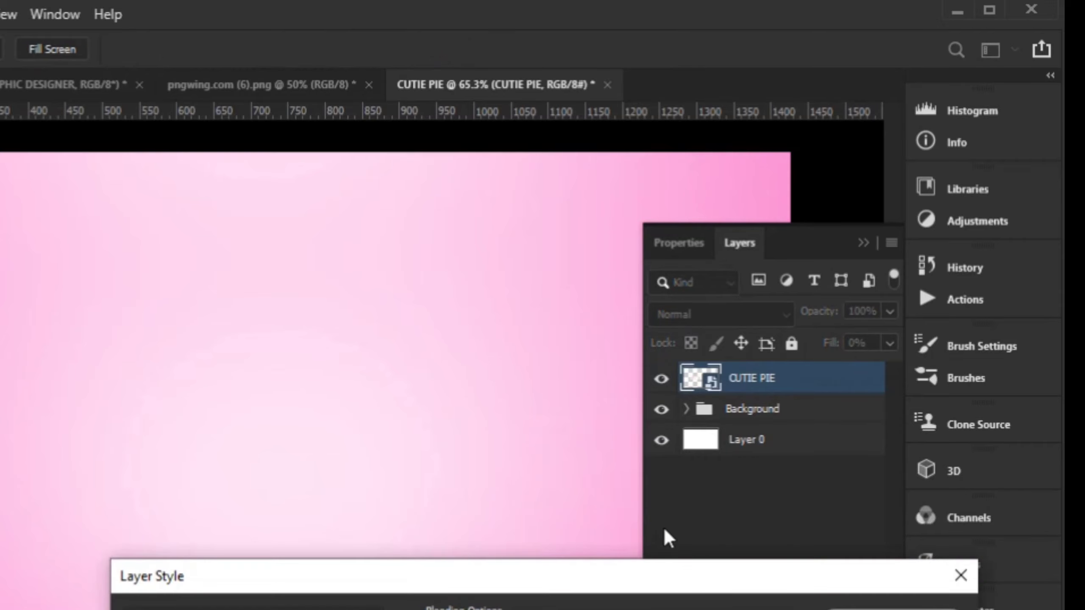
{"action": "left_click_drag", "start_coordinate": [684, 572], "coordinate": [669, 180]}
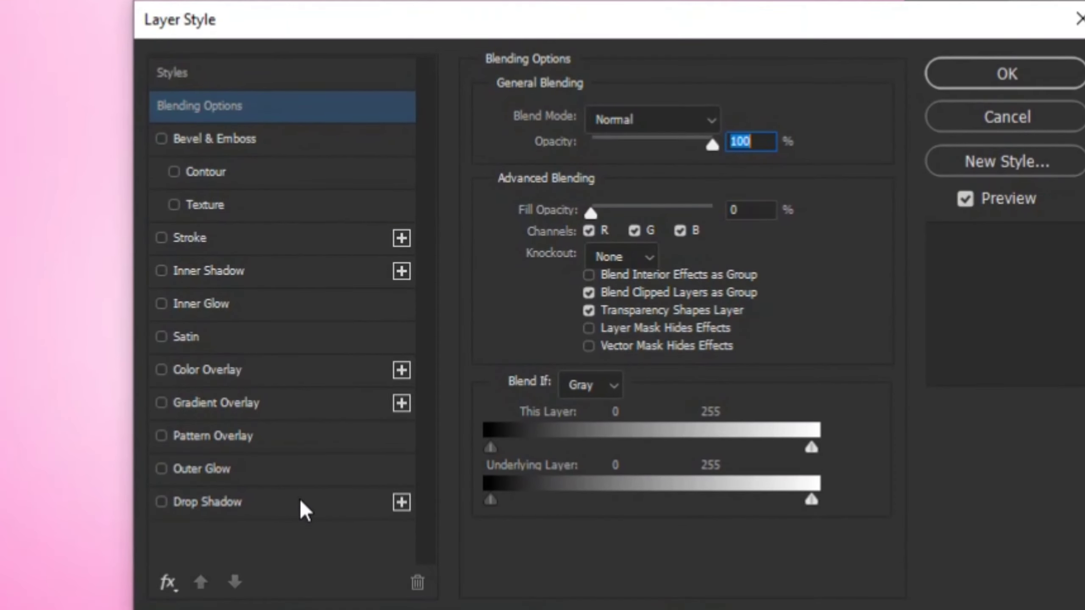
{"action": "left_click", "coordinate": [282, 507]}
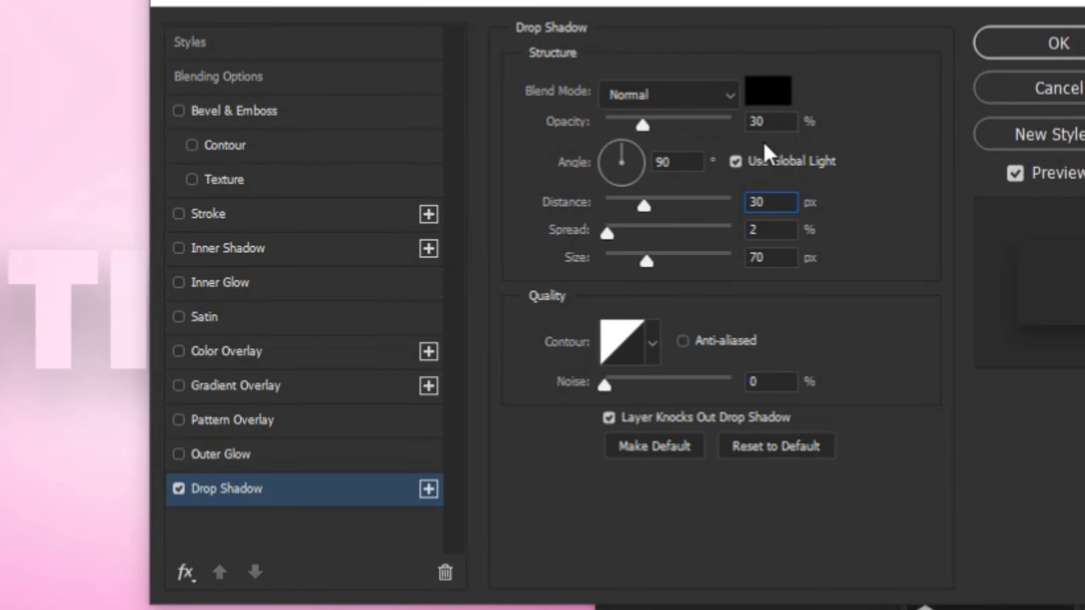
{"action": "left_click", "coordinate": [773, 203]}
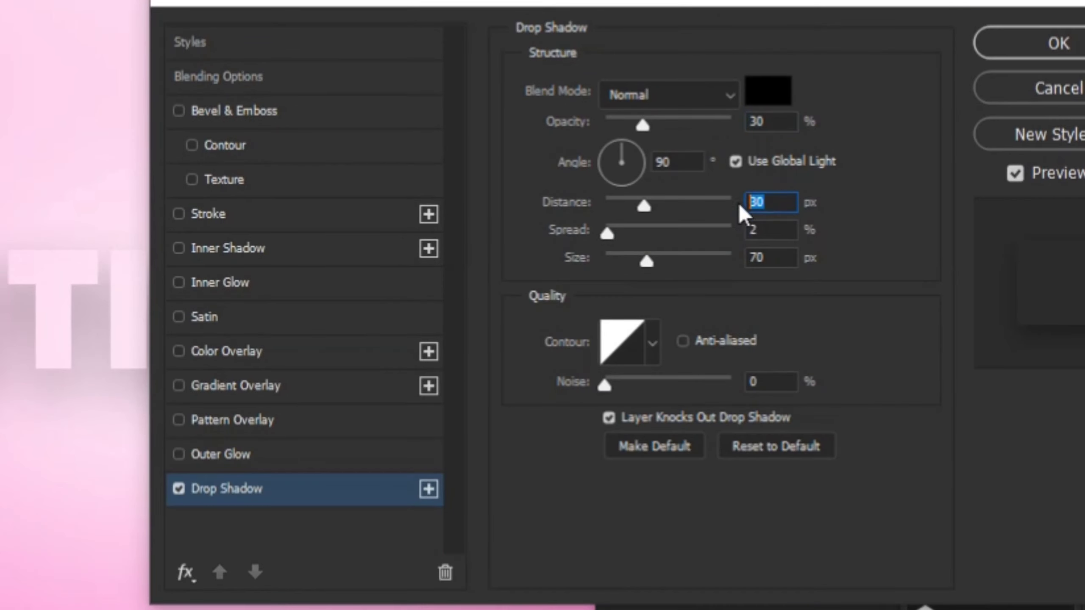
{"action": "left_click", "coordinate": [763, 230]}
{"action": "left_click", "coordinate": [745, 257]}
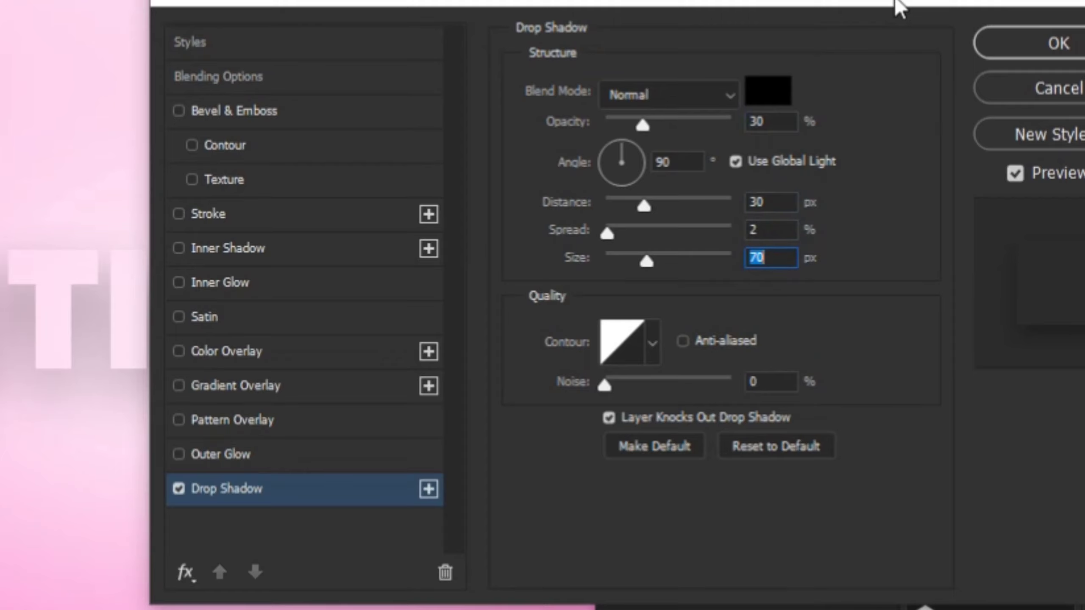
{"action": "left_click", "coordinate": [1029, 54]}
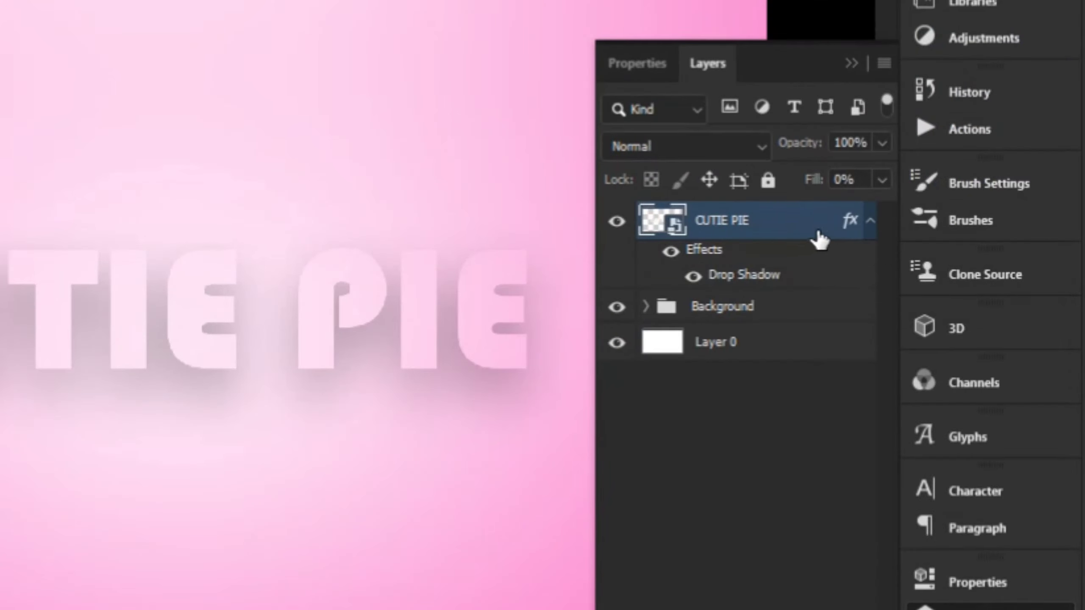
- Collapse the CUTIE PIE layer's effects list and duplicate the layer twice
{"action": "left_click", "coordinate": [869, 222]}
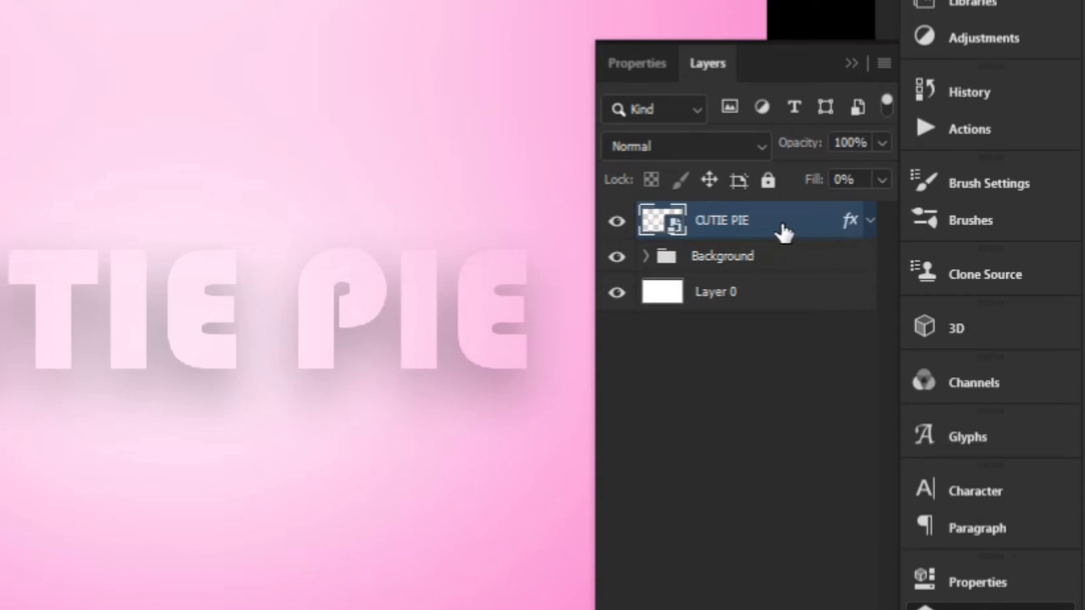
{"action": "key", "text": "ctrl+j"}
{"action": "key", "text": "ctrl+j"}
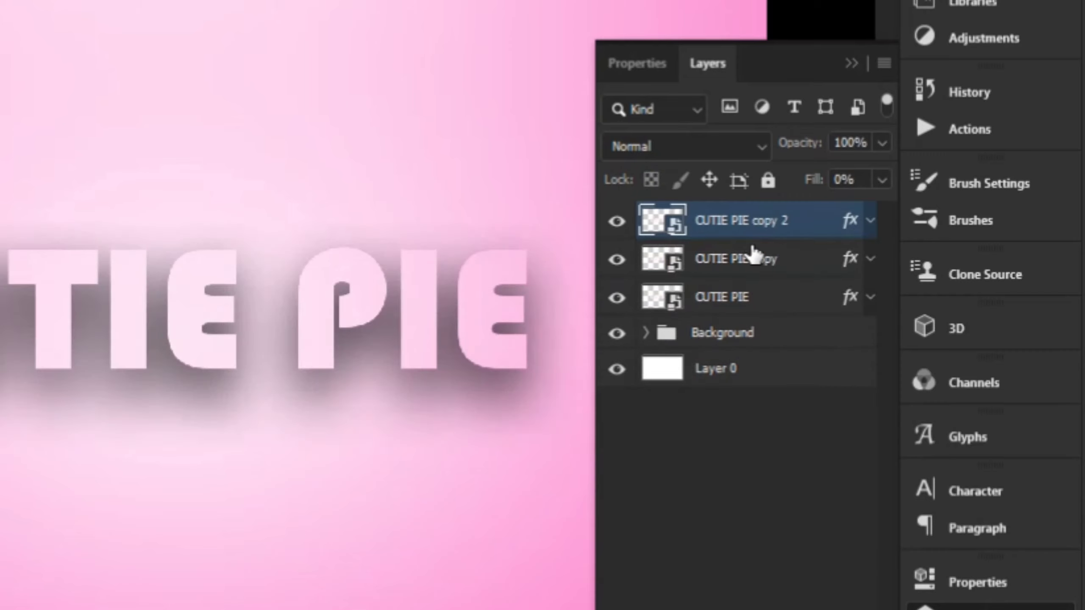
- On the CUTIE PIE copy layer, turn off the drop shadow and enable an outside stroke of 20 px
{"action": "left_click", "coordinate": [765, 267]}
{"action": "left_click", "coordinate": [870, 259]}
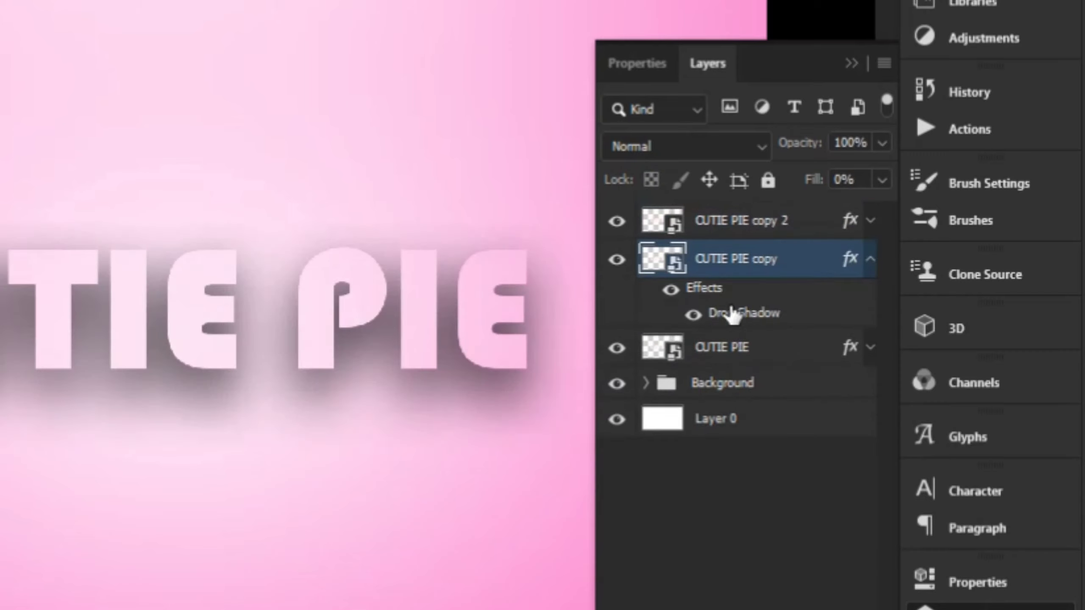
{"action": "double_click", "coordinate": [728, 319]}
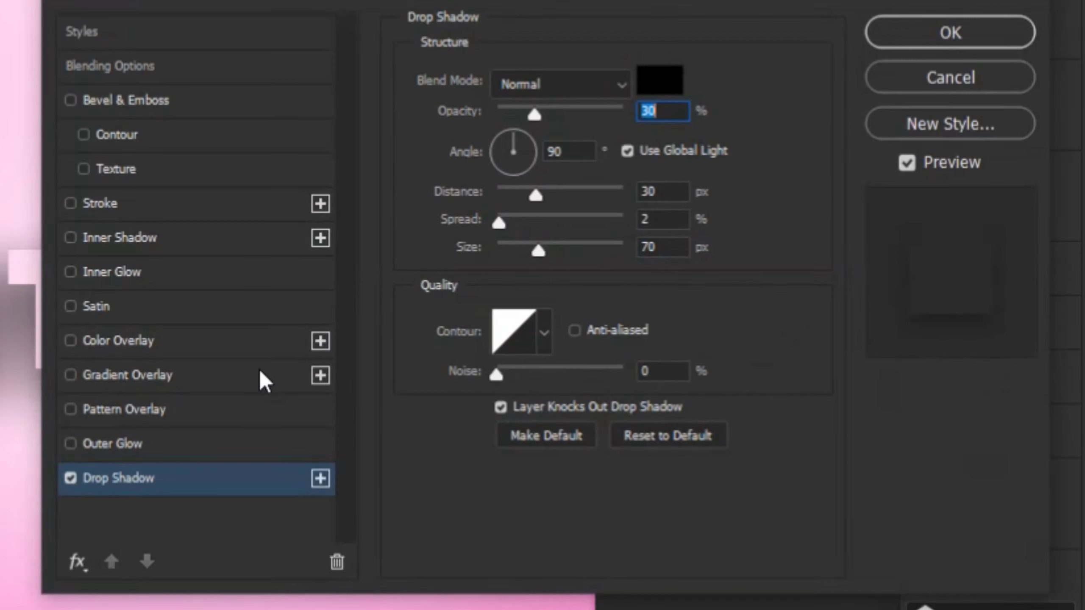
{"action": "left_click", "coordinate": [70, 478]}
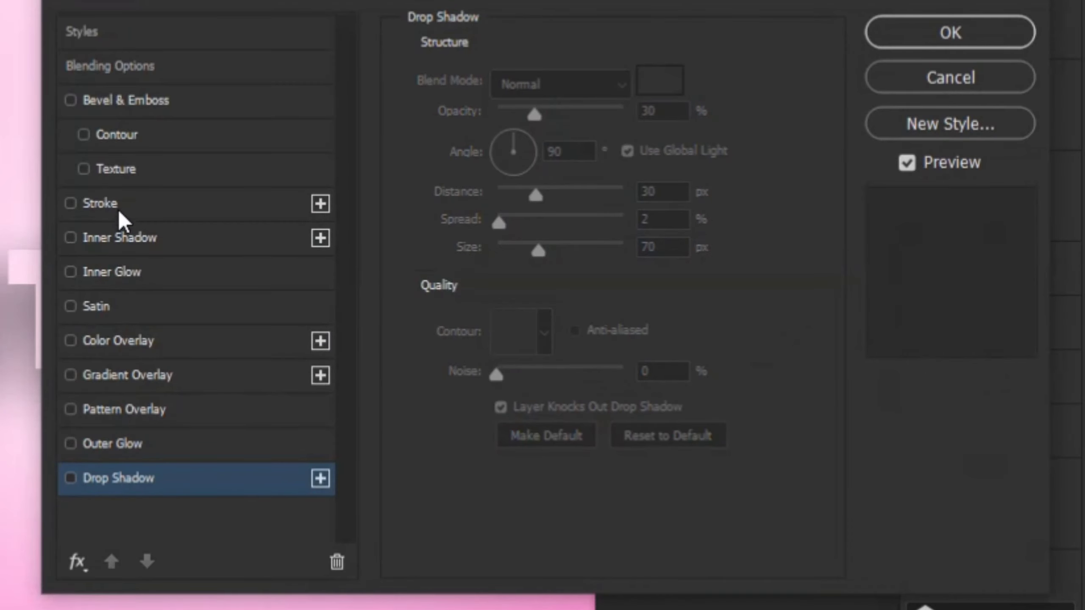
{"action": "left_click", "coordinate": [119, 209]}
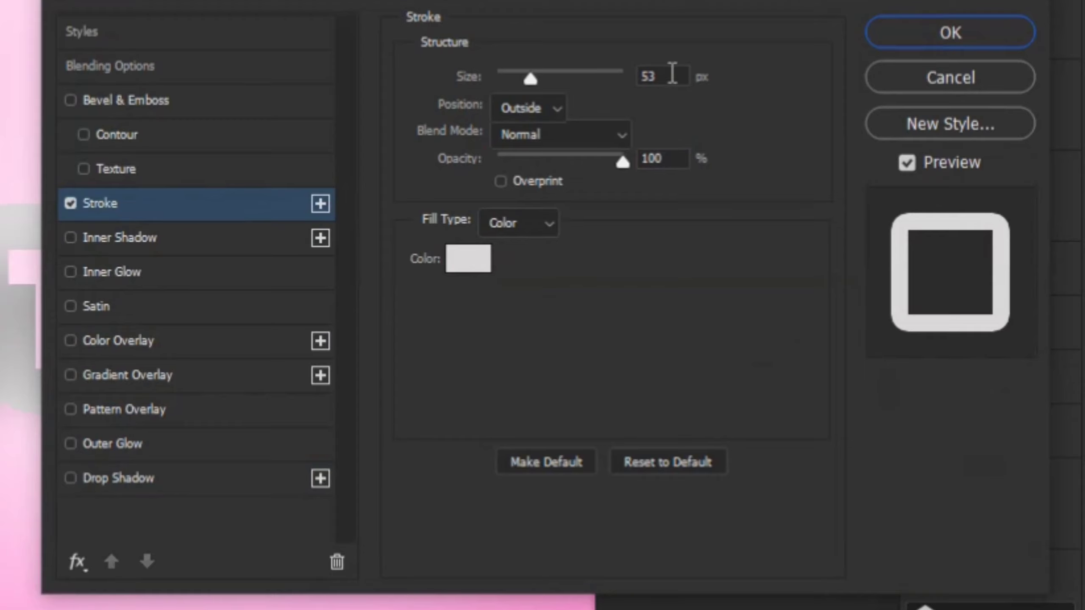
{"action": "left_click", "coordinate": [656, 77]}
{"action": "type", "text": "20"}
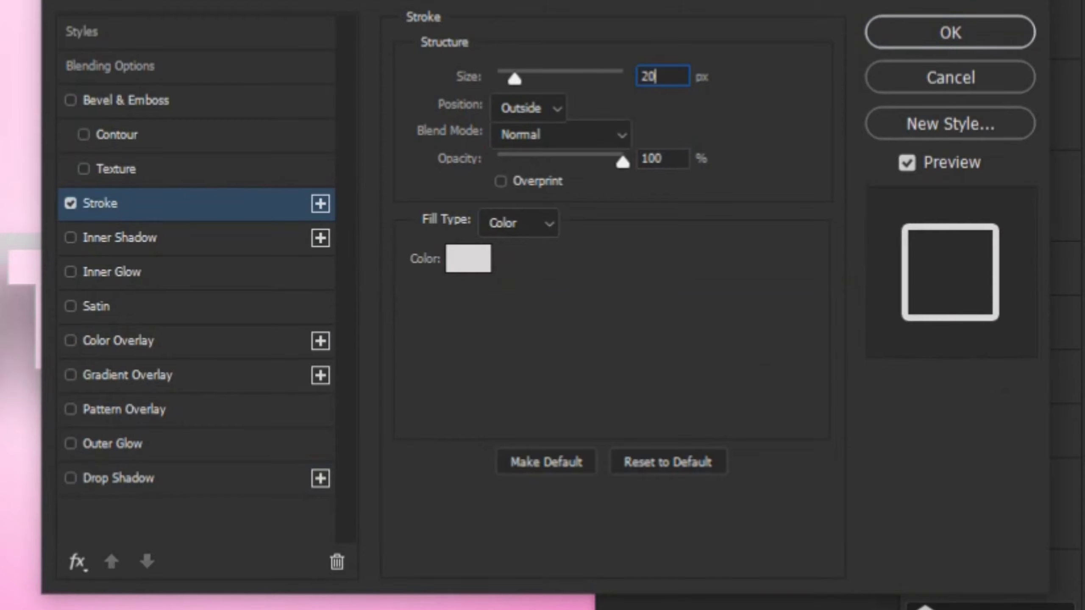
- Set the stroke colour to light grey dbdbdb and apply the layer style
{"action": "left_click", "coordinate": [459, 260]}
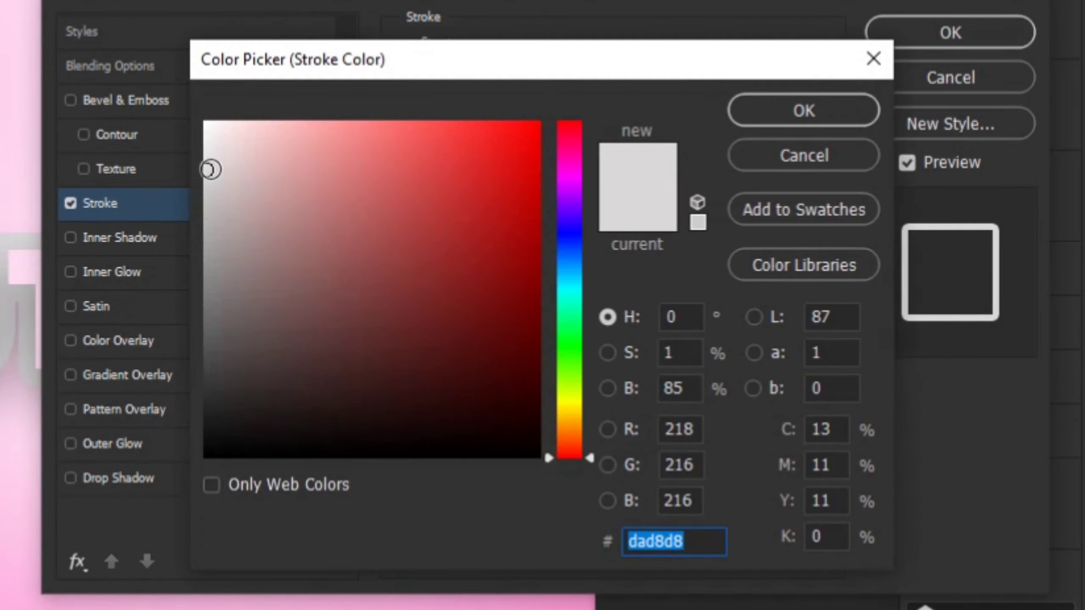
{"action": "left_click_drag", "start_coordinate": [209, 170], "coordinate": [196, 169]}
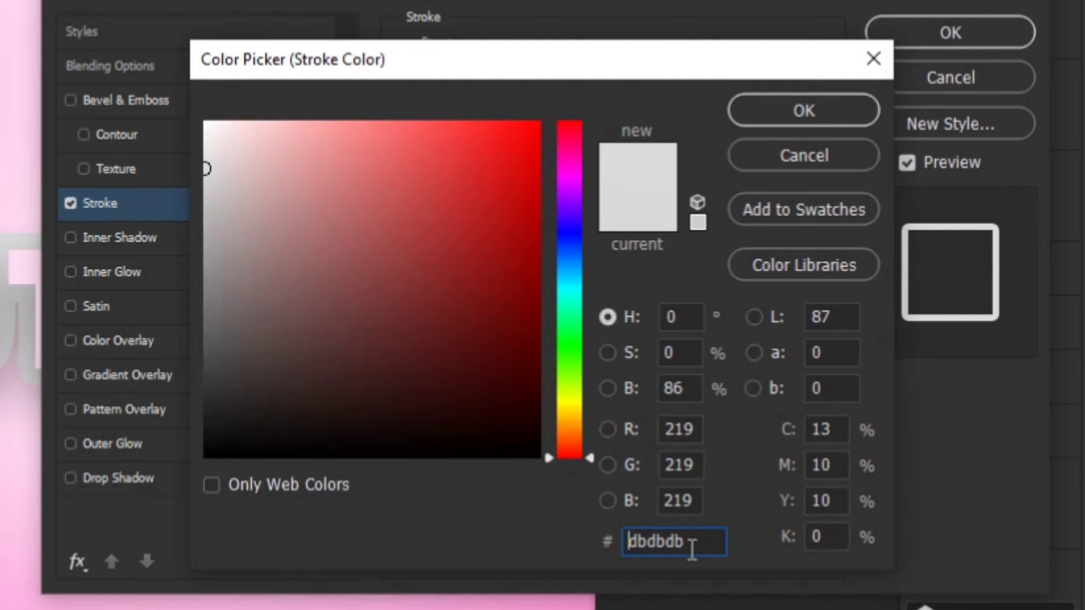
{"action": "left_click_drag", "start_coordinate": [693, 548], "coordinate": [611, 530]}
{"action": "left_click", "coordinate": [761, 125]}
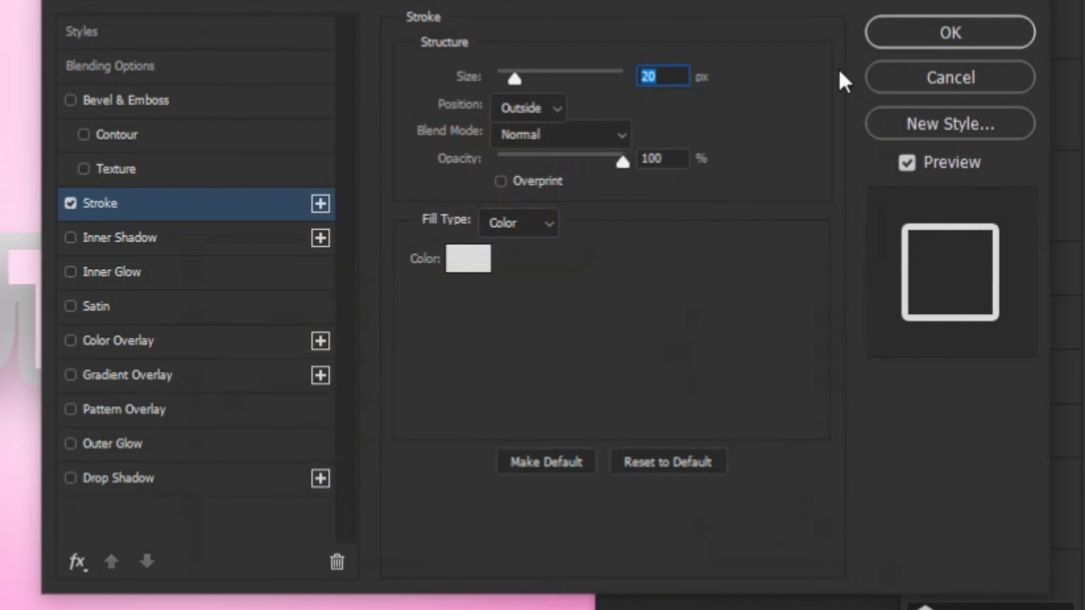
{"action": "left_click", "coordinate": [911, 39]}
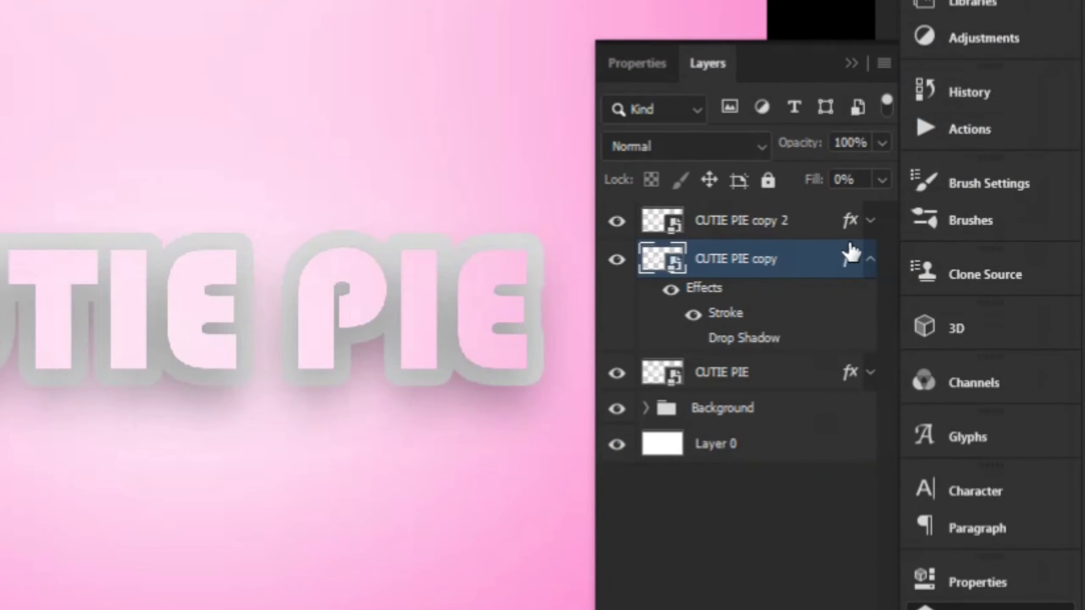
- Collapse the effects of the CUTIE PIE copy layer and duplicate the CUTIE PIE copy 2 layer
{"action": "left_click", "coordinate": [870, 260]}
{"action": "left_click", "coordinate": [746, 224]}
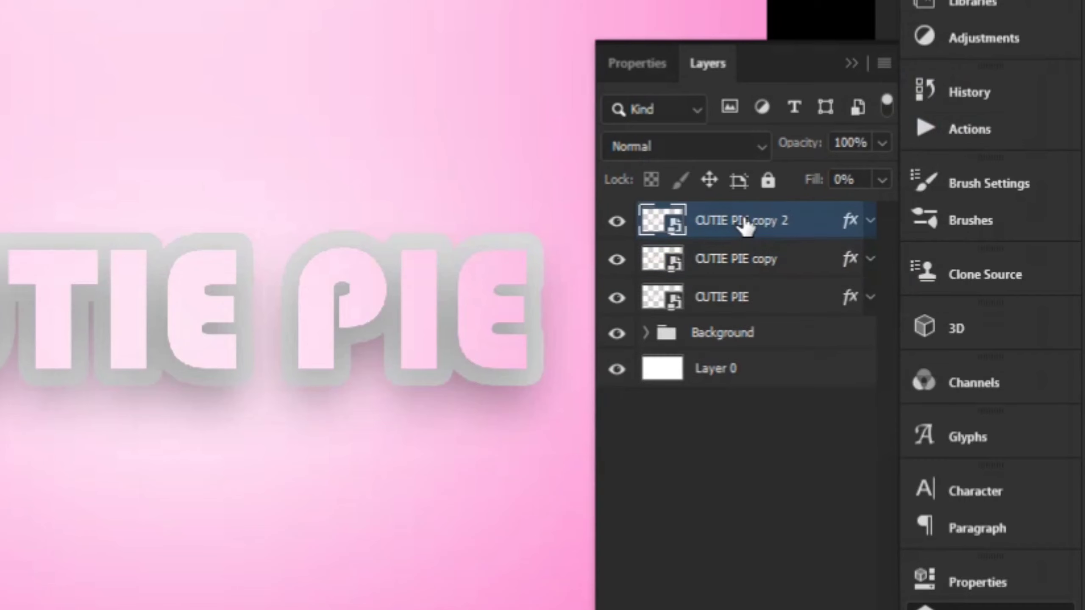
{"action": "key", "text": "ctrl+j"}
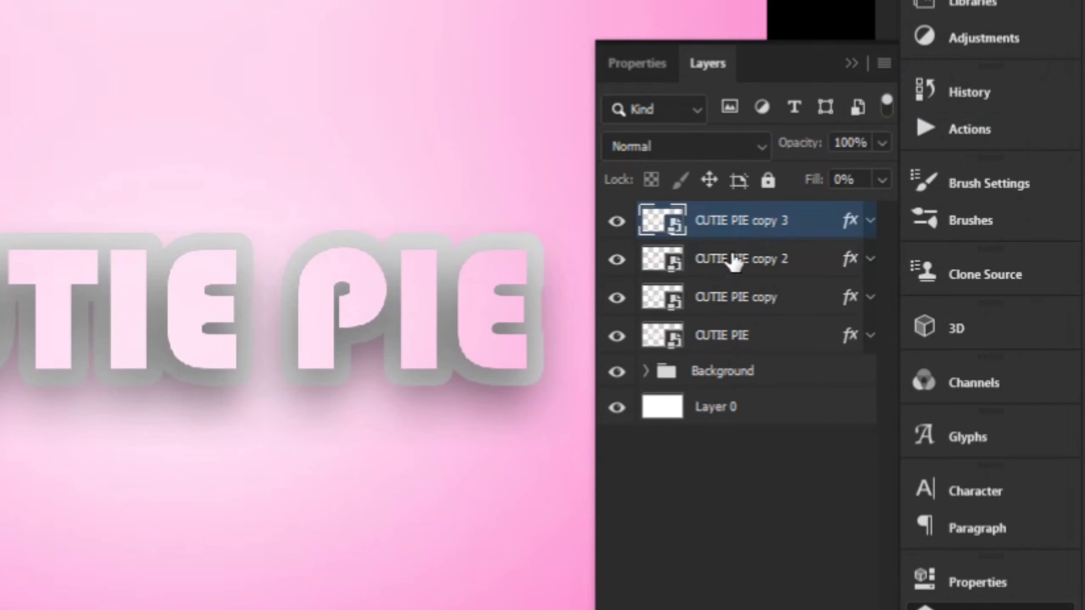
- Group the CUTIE PIE copy 2, CUTIE PIE copy and CUTIE PIE layers and name the group SHADOW
{"action": "left_click", "coordinate": [732, 262]}
{"action": "left_click", "coordinate": [737, 297], "text": "shift"}
{"action": "left_click", "coordinate": [744, 336], "text": "shift"}
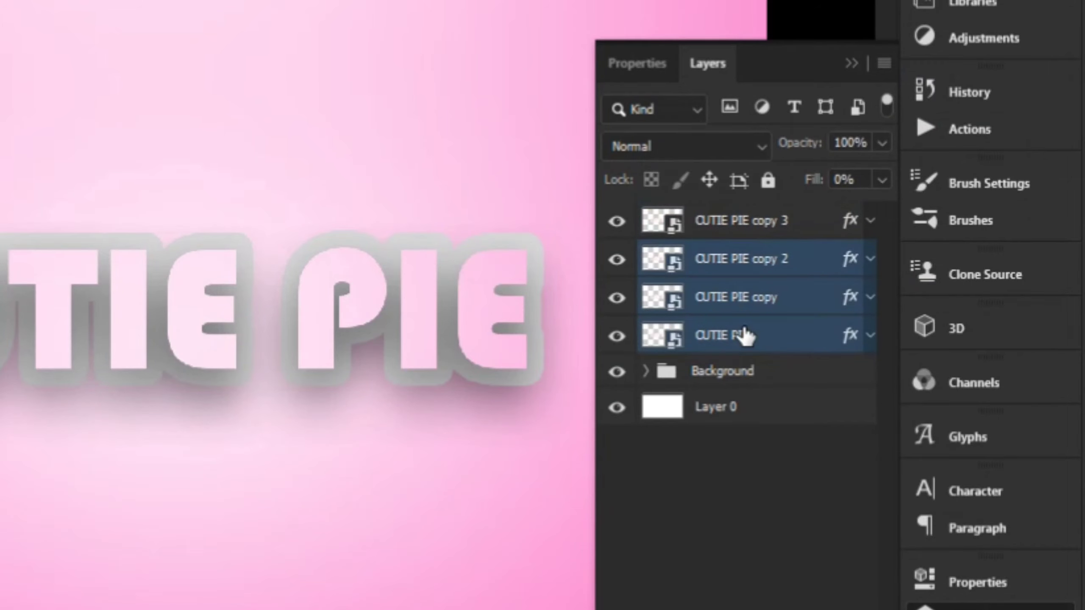
{"action": "key", "text": "ctrl+g"}
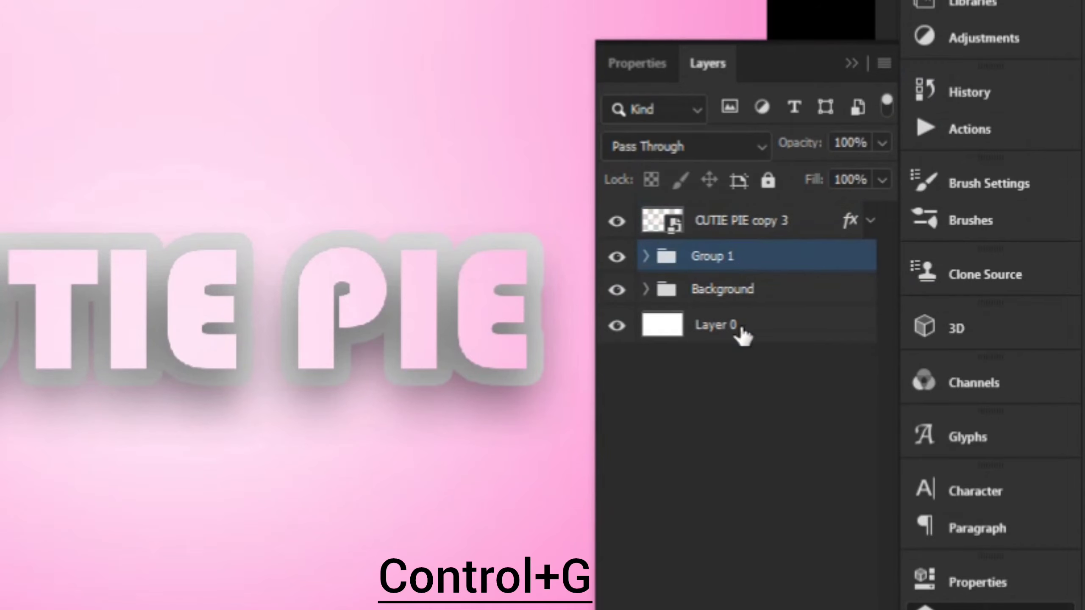
{"action": "double_click", "coordinate": [730, 256]}
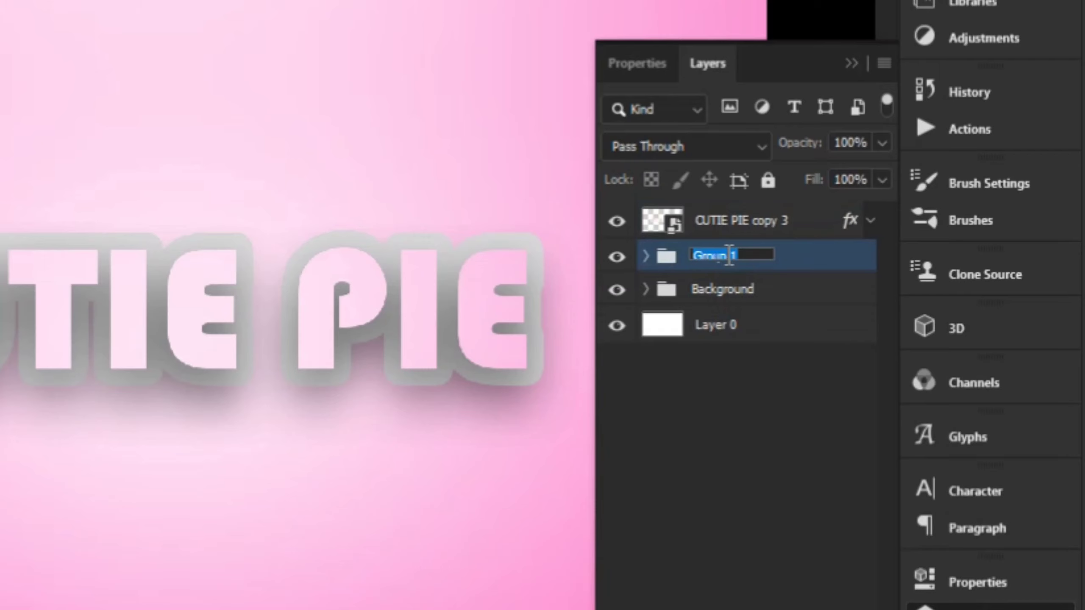
{"action": "type", "text": "SHADOW"}
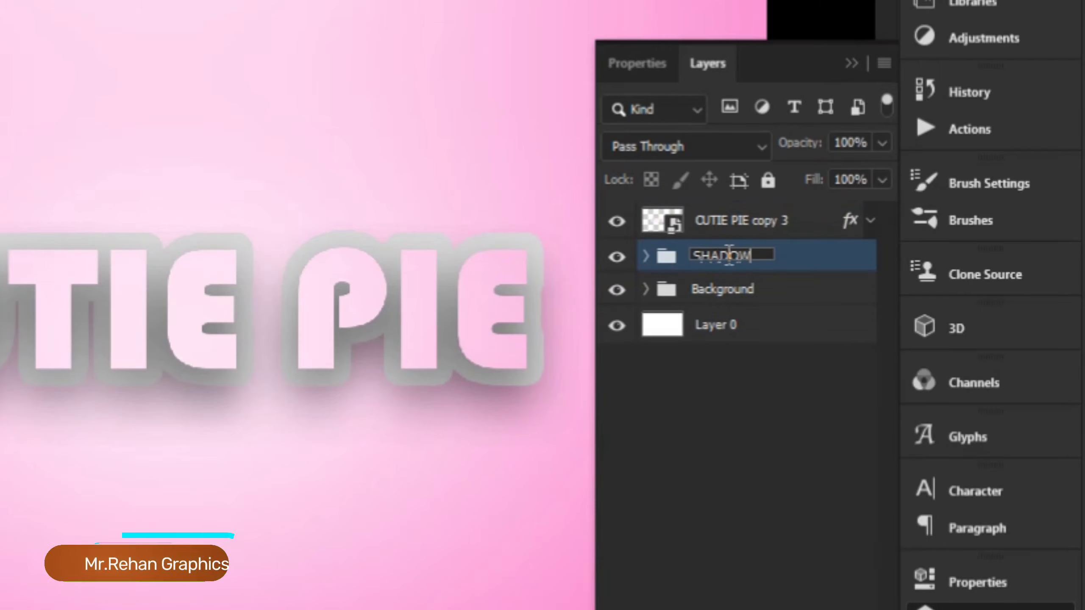
- Confirm the SHADOW group name and give the CUTIE PIE copy 3 layer a white ffffff outside stroke of 20 px
{"action": "key", "text": "Return"}
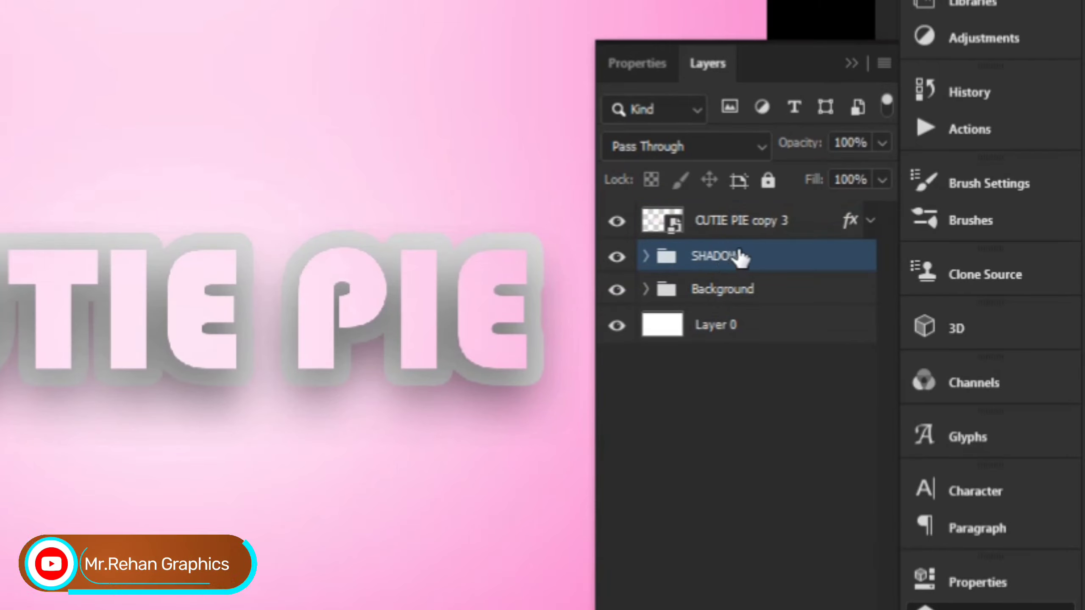
{"action": "left_click", "coordinate": [855, 226]}
{"action": "left_click", "coordinate": [870, 222]}
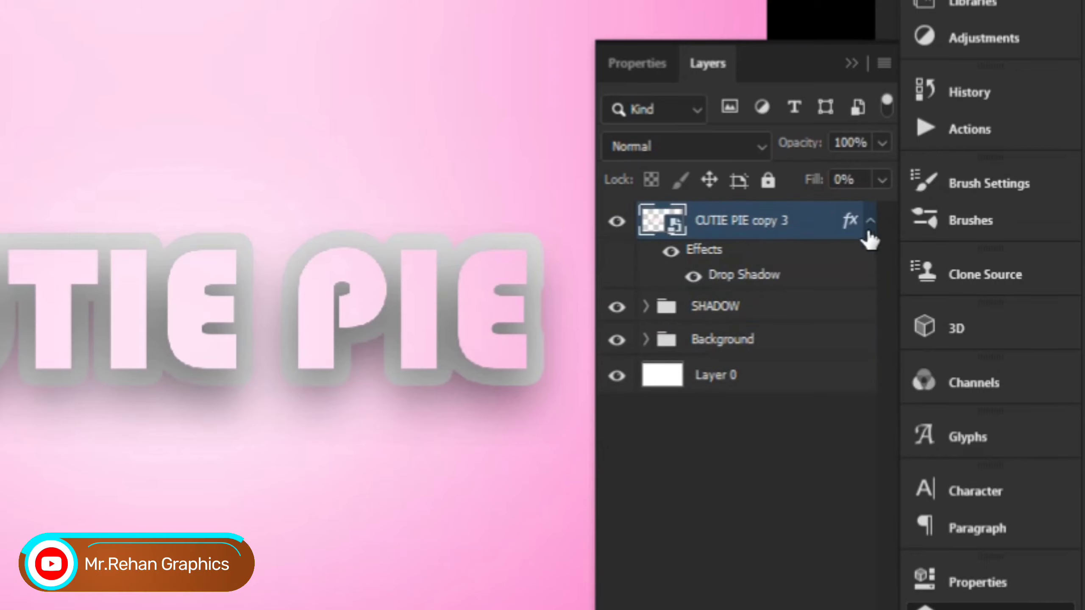
{"action": "double_click", "coordinate": [723, 253]}
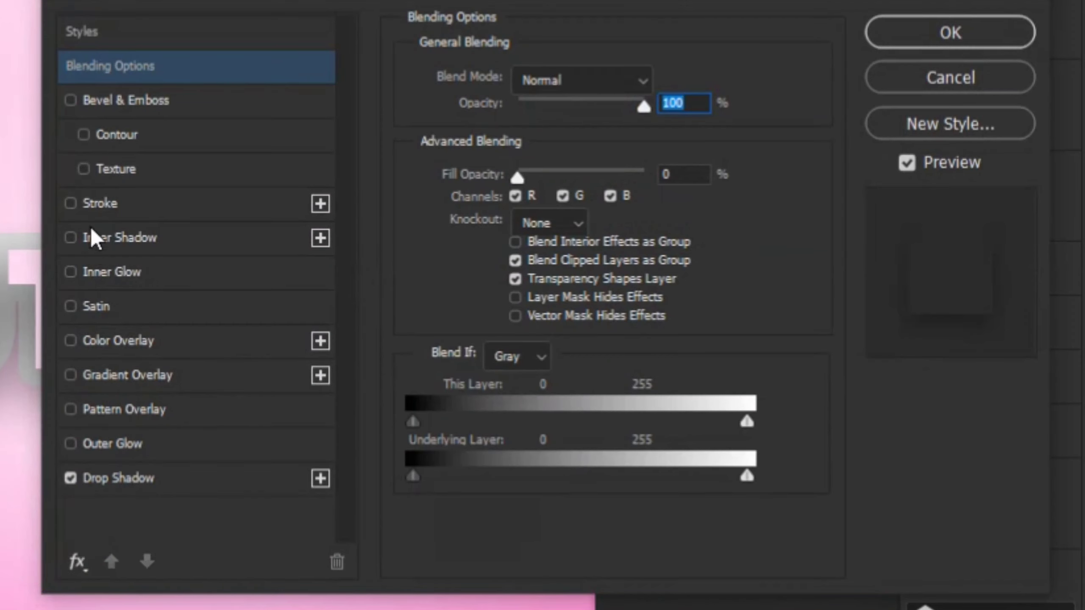
{"action": "left_click", "coordinate": [90, 211]}
{"action": "left_click", "coordinate": [453, 263]}
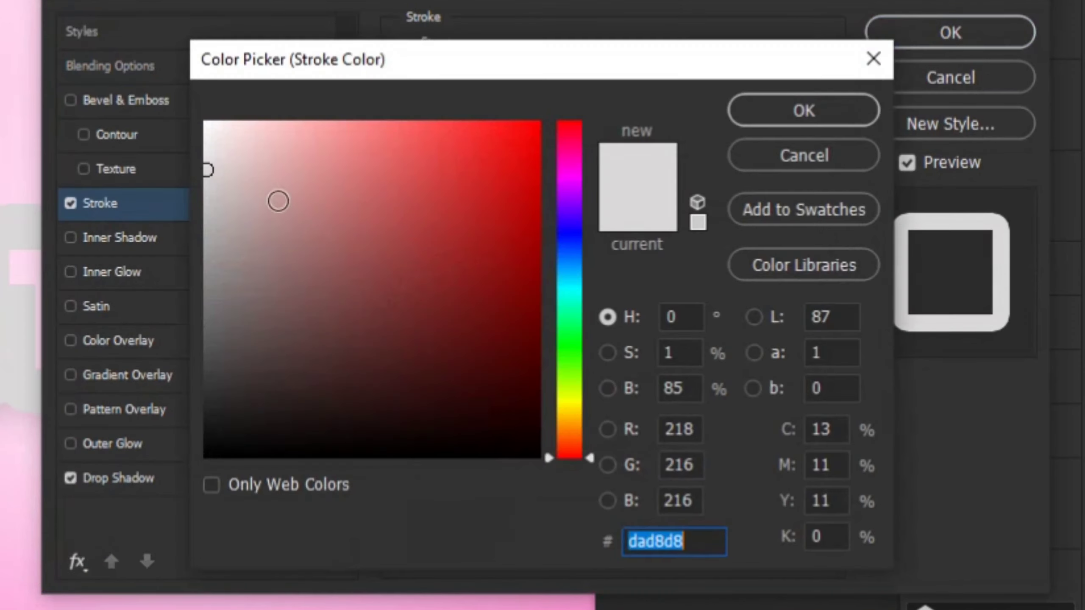
{"action": "left_click_drag", "start_coordinate": [276, 198], "coordinate": [181, 88]}
{"action": "left_click_drag", "start_coordinate": [693, 530], "coordinate": [619, 531]}
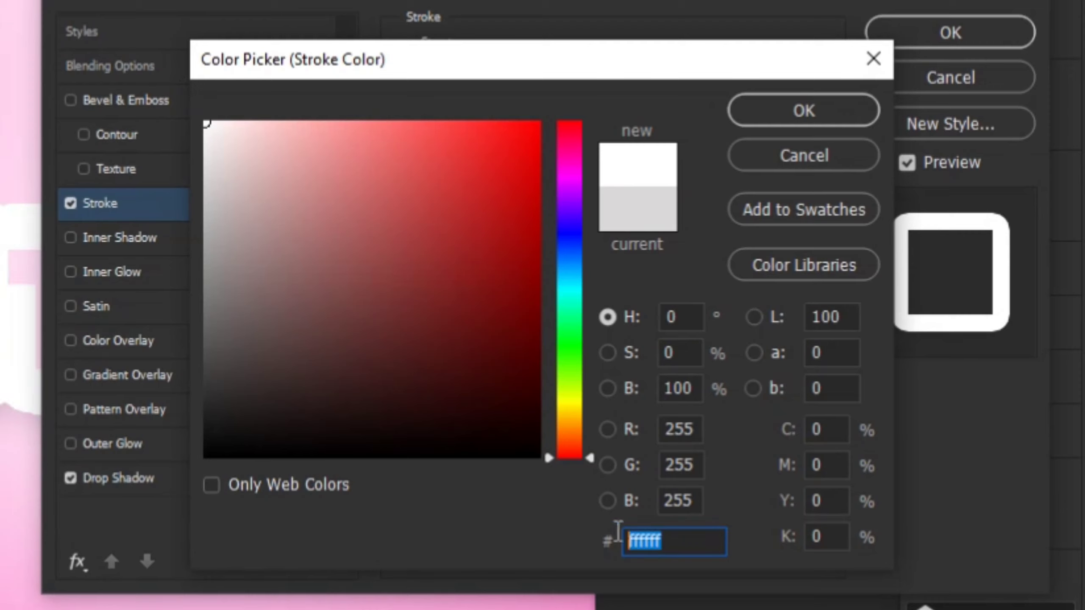
{"action": "left_click", "coordinate": [785, 124]}
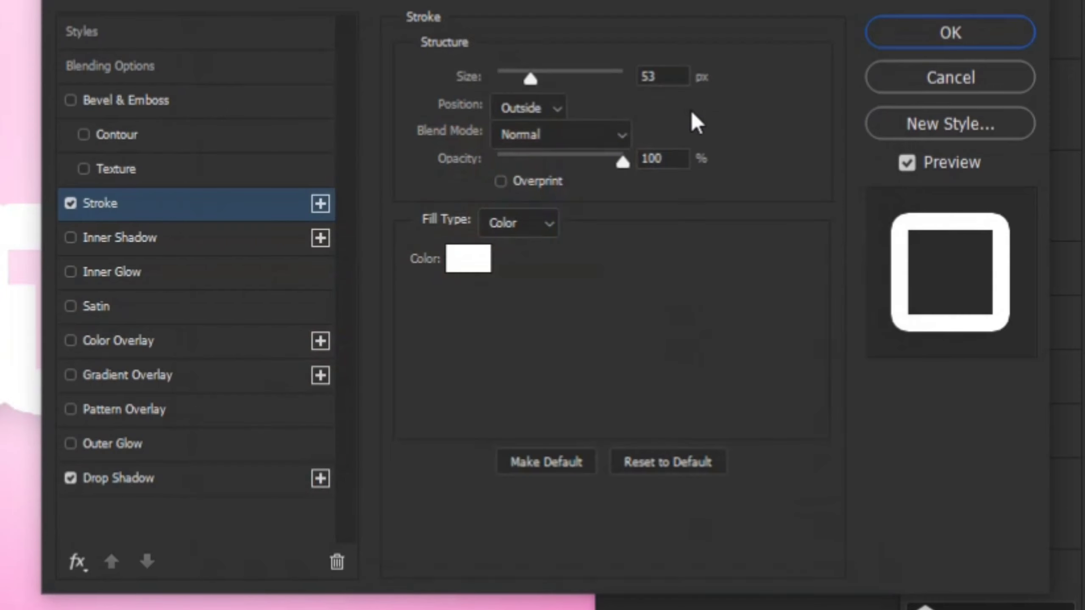
{"action": "left_click_drag", "start_coordinate": [660, 78], "coordinate": [635, 82]}
{"action": "type", "text": "20"}
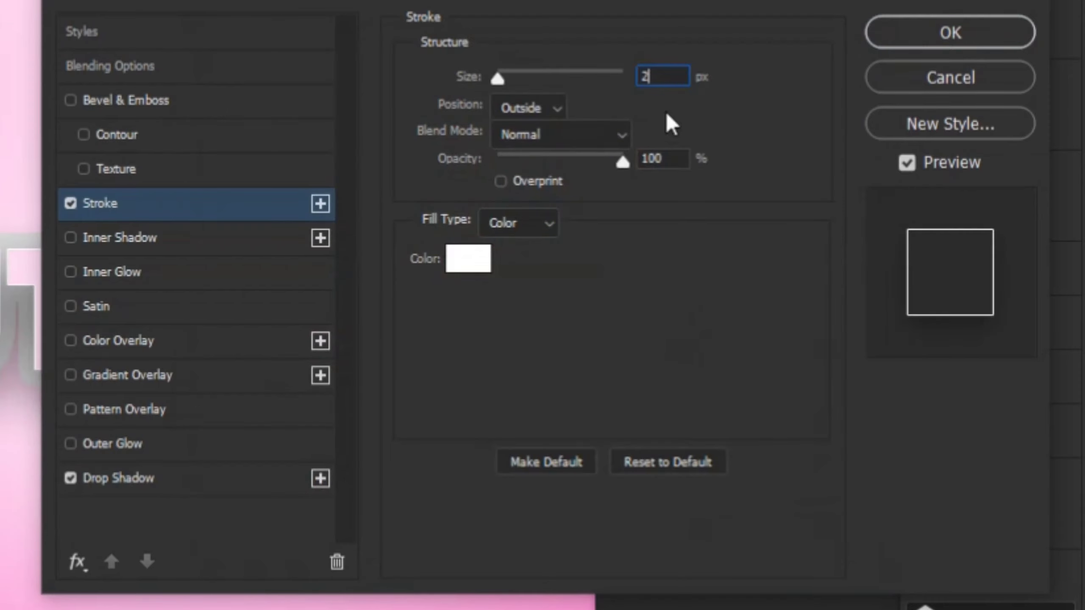
- Enable a gradient overlay on the layer and set the gradient's first colour stop to pink fc9ad5, sampled from the background
{"action": "left_click", "coordinate": [179, 378]}
{"action": "left_click", "coordinate": [531, 143]}
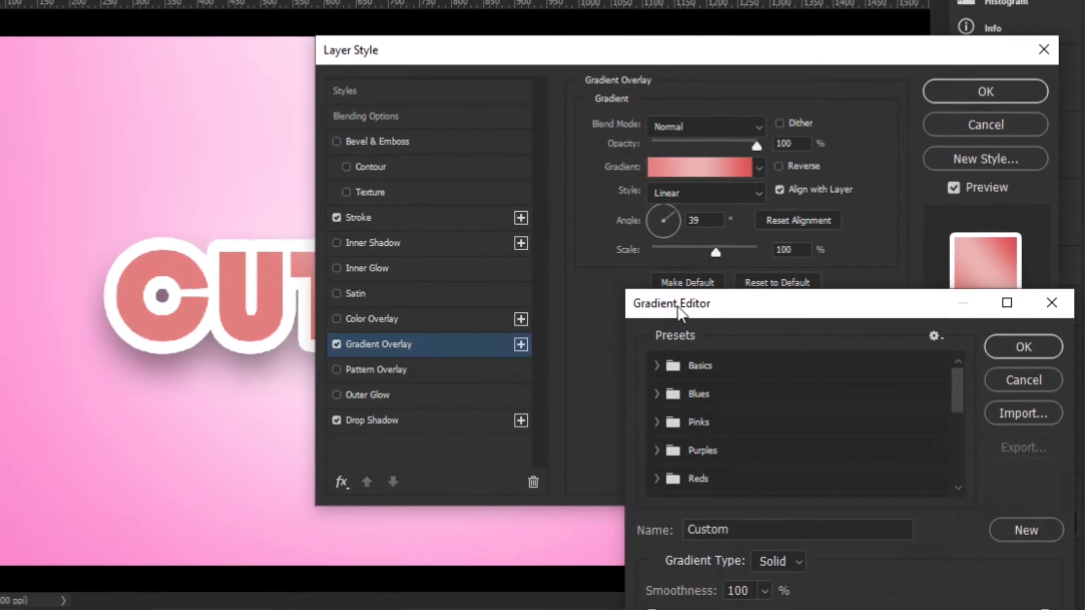
{"action": "left_click_drag", "start_coordinate": [683, 308], "coordinate": [594, 57]}
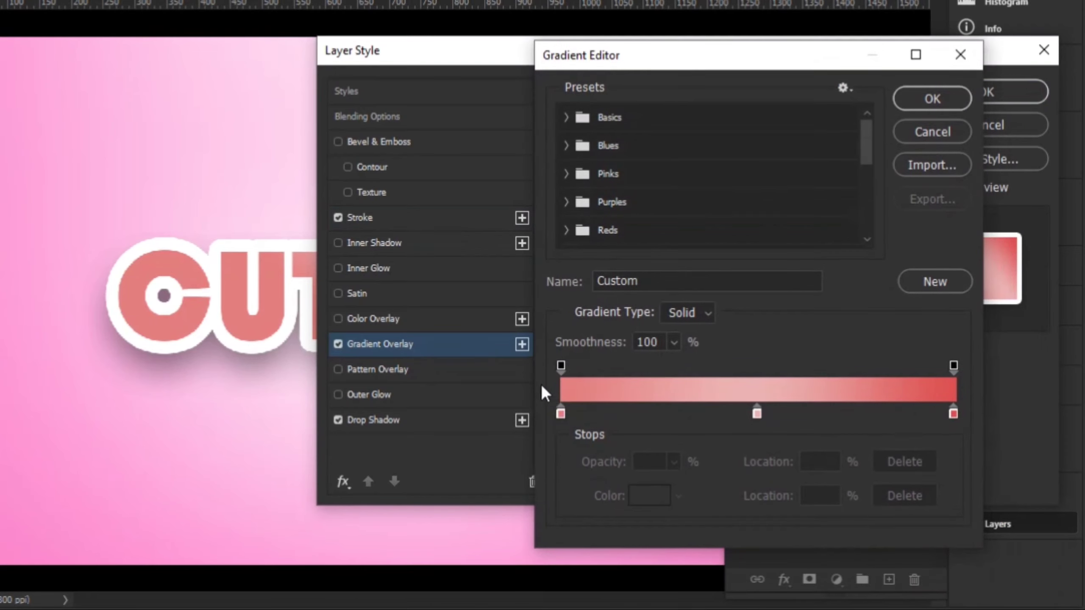
{"action": "double_click", "coordinate": [561, 414]}
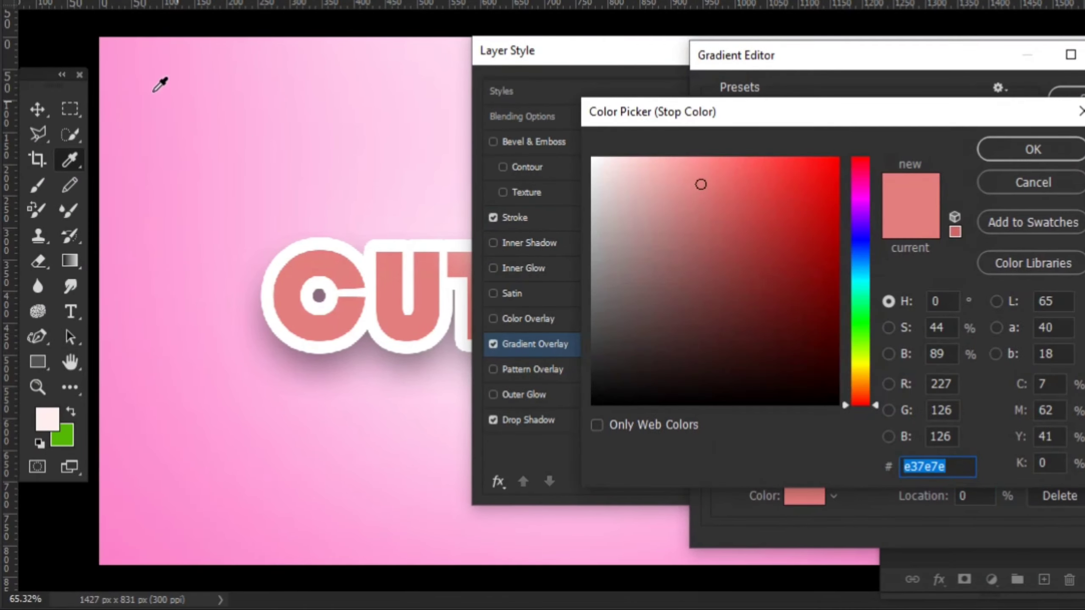
{"action": "left_click", "coordinate": [124, 56]}
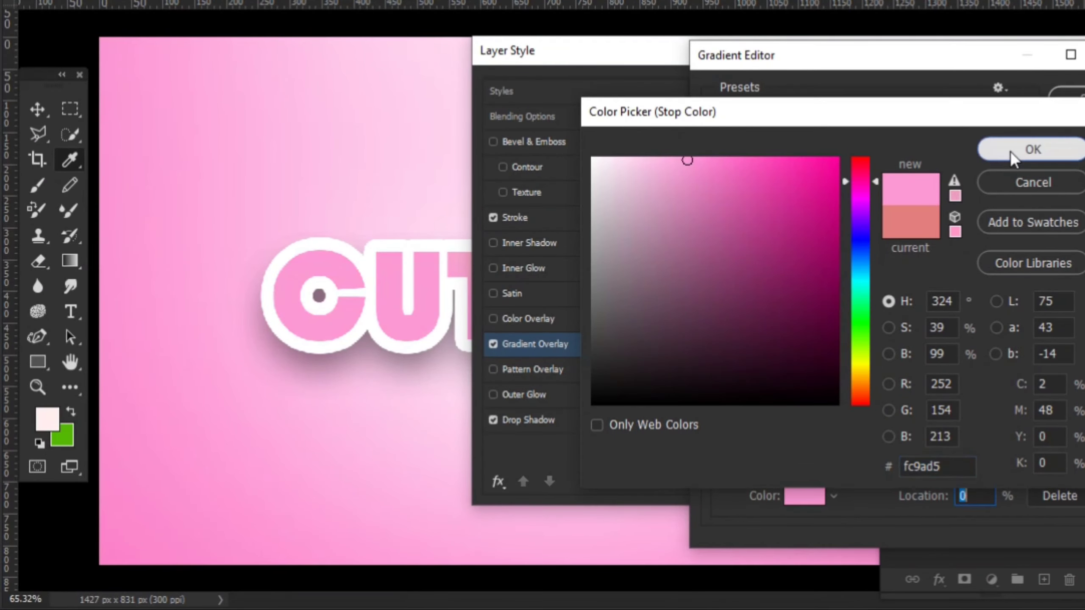
{"action": "left_click", "coordinate": [1033, 150]}
- Set the gradient's middle colour stop to light pink ffd7ef, sampled from the background
{"action": "double_click", "coordinate": [912, 413]}
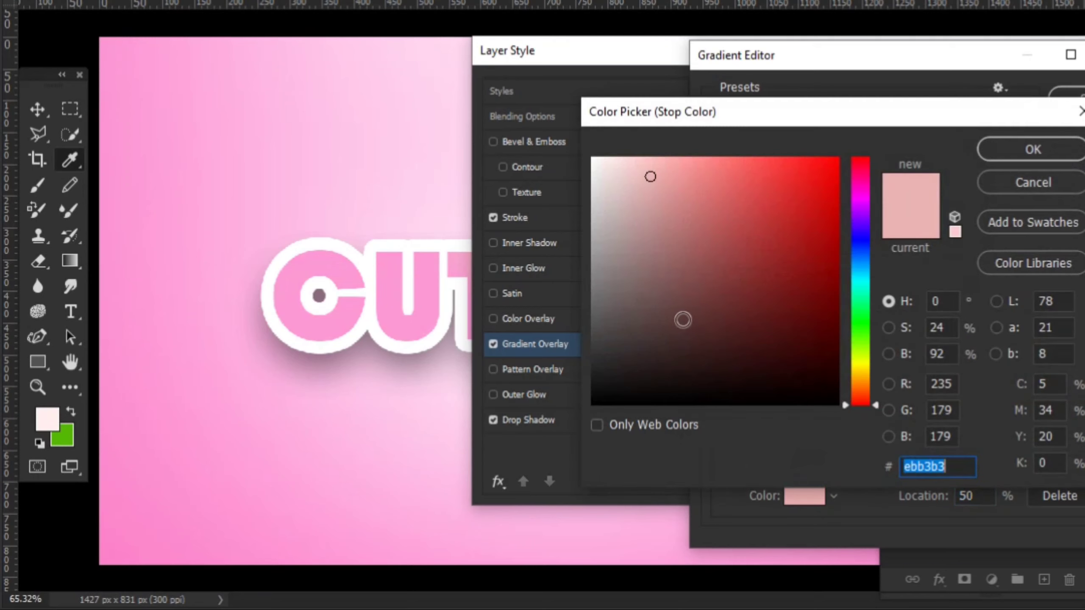
{"action": "left_click", "coordinate": [454, 211]}
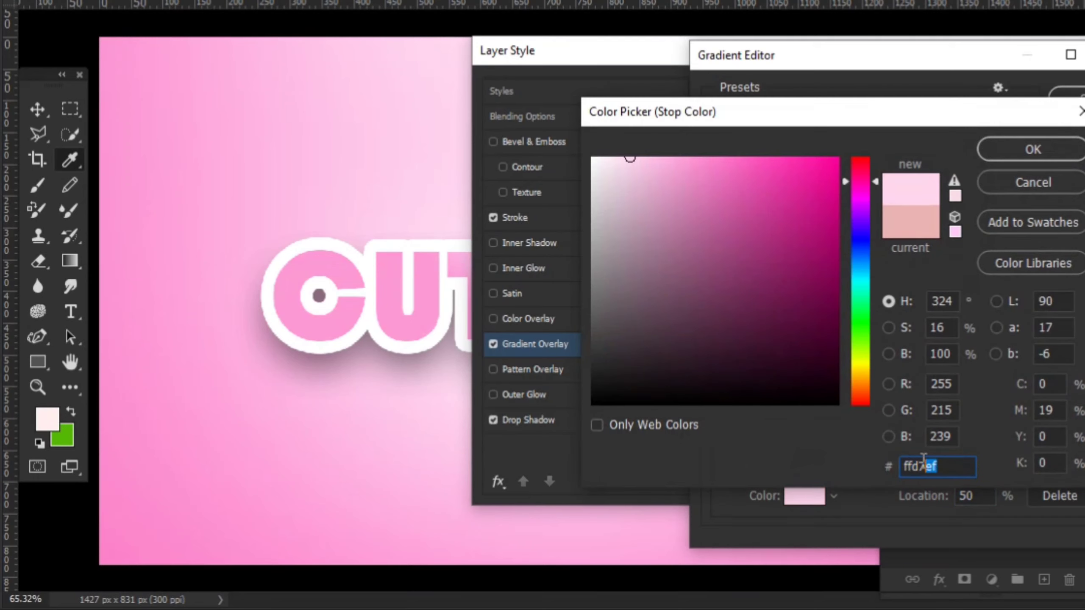
{"action": "left_click", "coordinate": [1028, 156]}
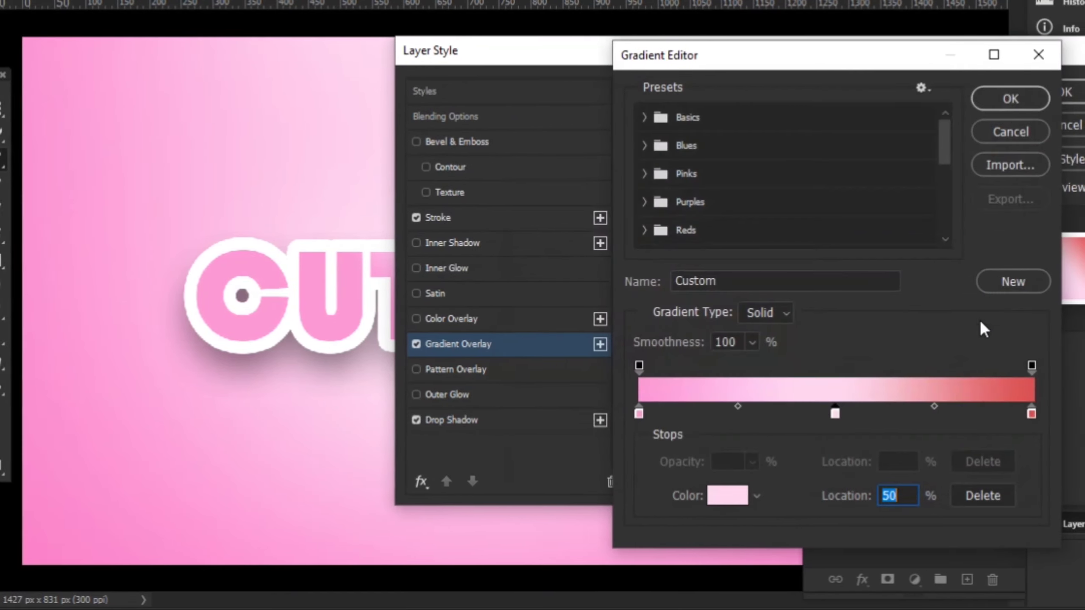
- Set the gradient's end stop to pink fc9bd6, apply the layer style and compare the CUTIE PIE copy 3 layer hidden and shown
{"action": "left_click", "coordinate": [1084, 414]}
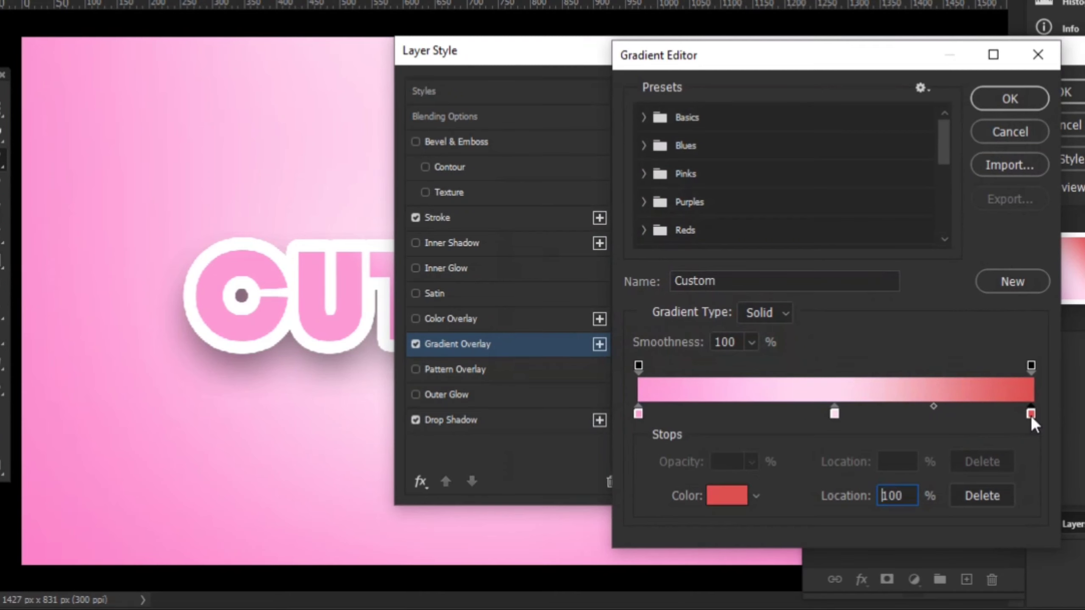
{"action": "double_click", "coordinate": [1031, 413]}
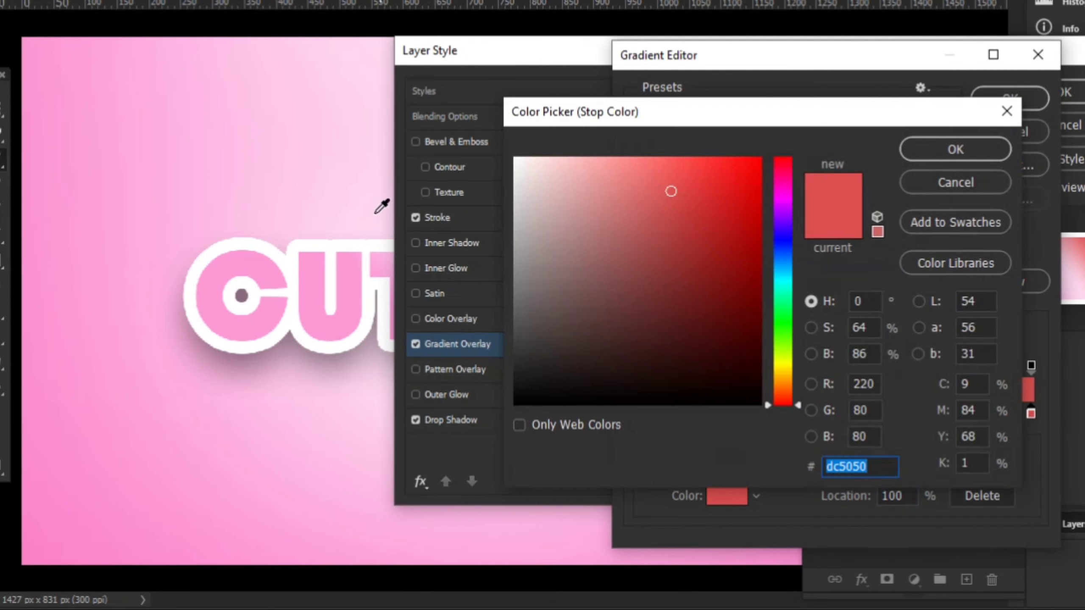
{"action": "left_click", "coordinate": [60, 79]}
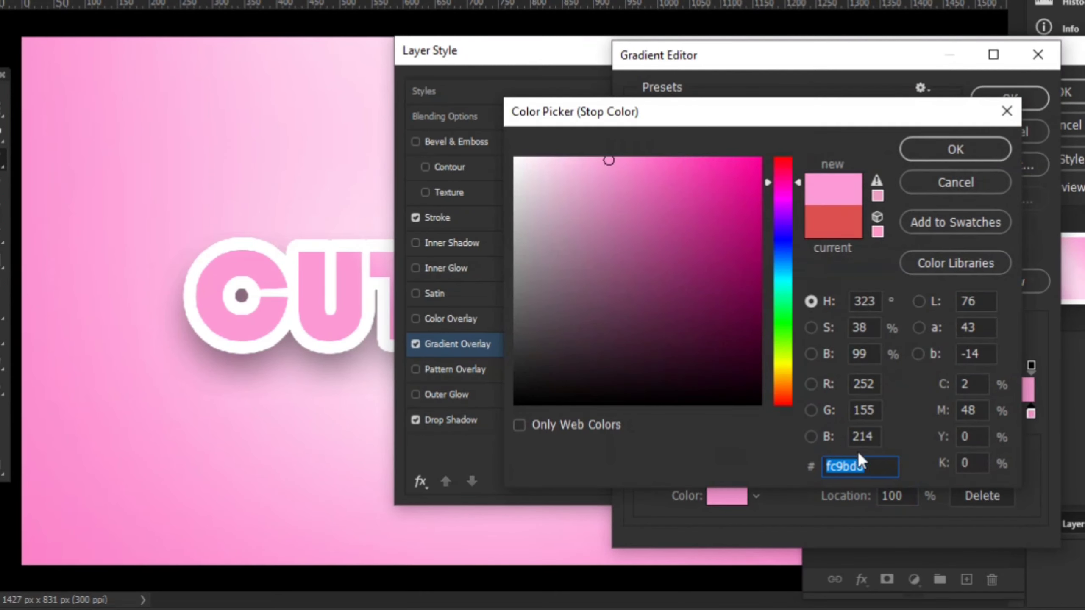
{"action": "left_click", "coordinate": [929, 155]}
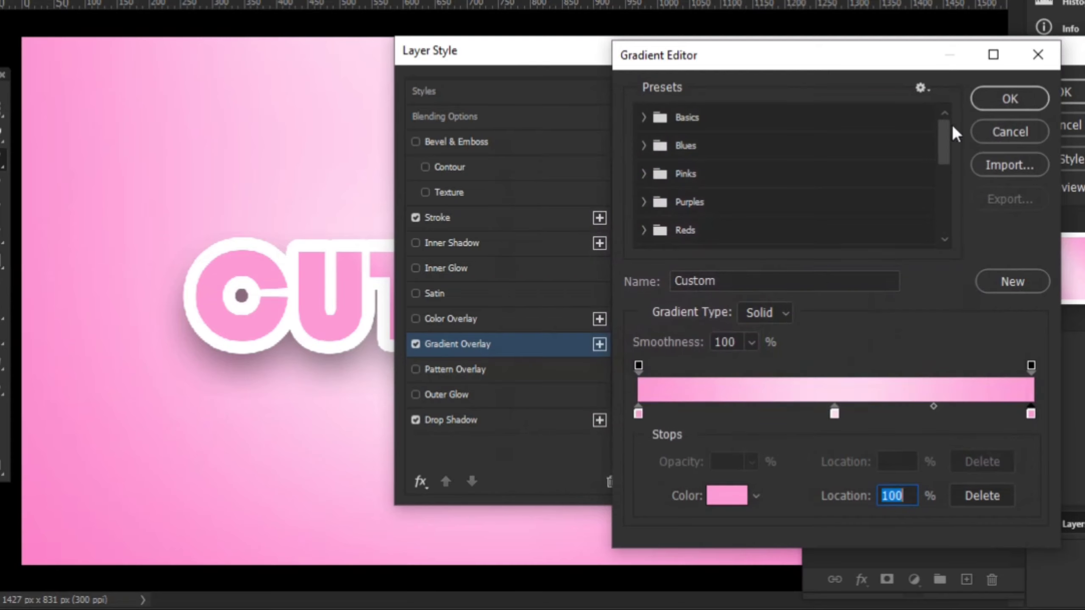
{"action": "left_click", "coordinate": [983, 103]}
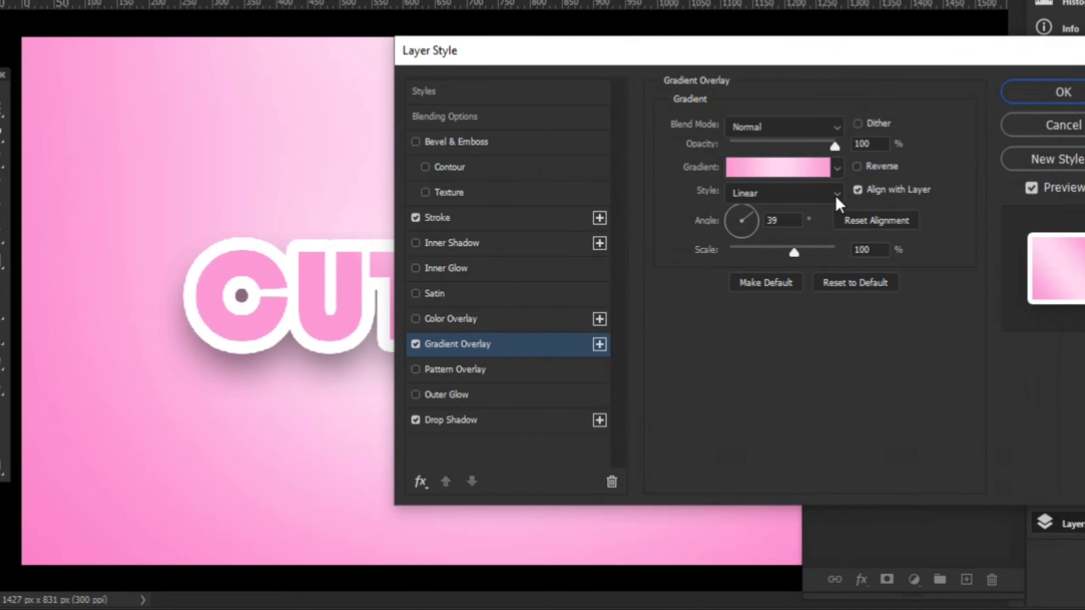
{"action": "left_click", "coordinate": [1026, 94]}
{"action": "left_click", "coordinate": [1005, 232]}
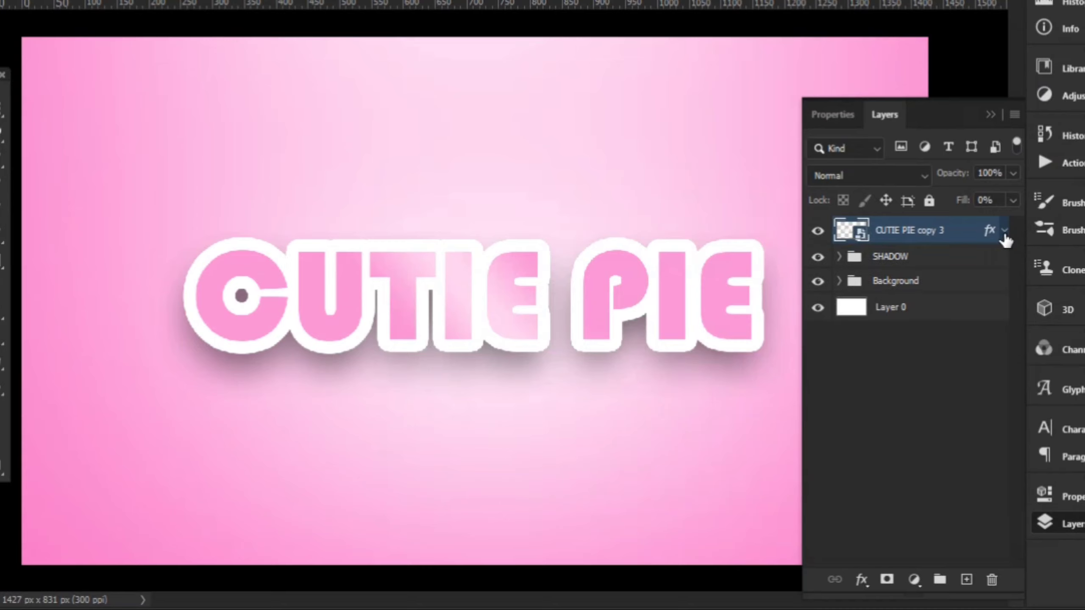
{"action": "left_click", "coordinate": [816, 237]}
{"action": "left_click", "coordinate": [816, 237]}
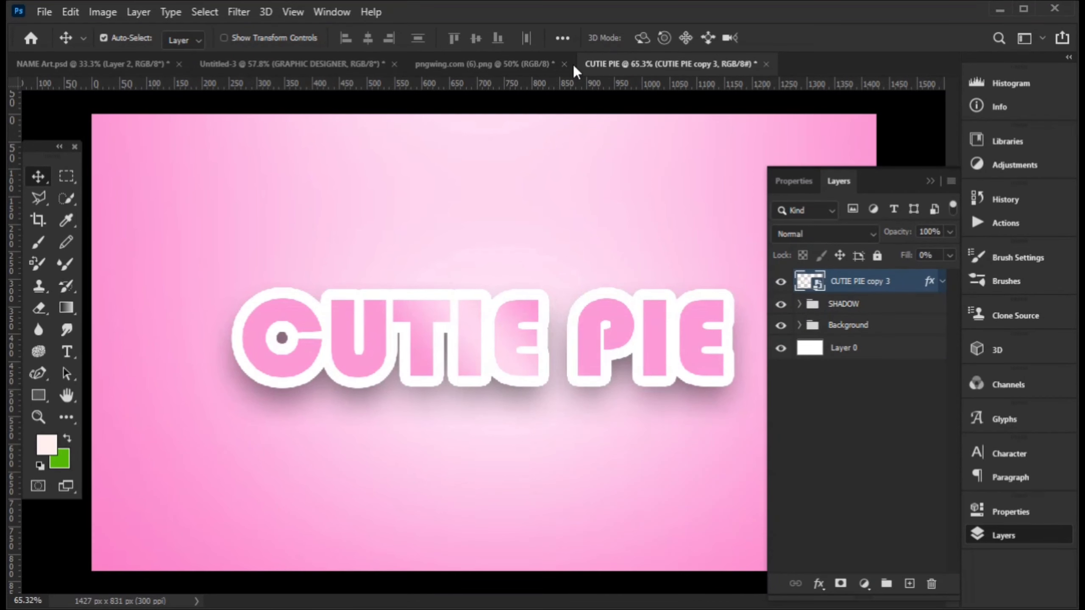
- Bring the uppermost large leaf from pngwing.com (6).png into the CUTIE PIE document, just above the letter C
{"action": "left_click", "coordinate": [521, 64]}
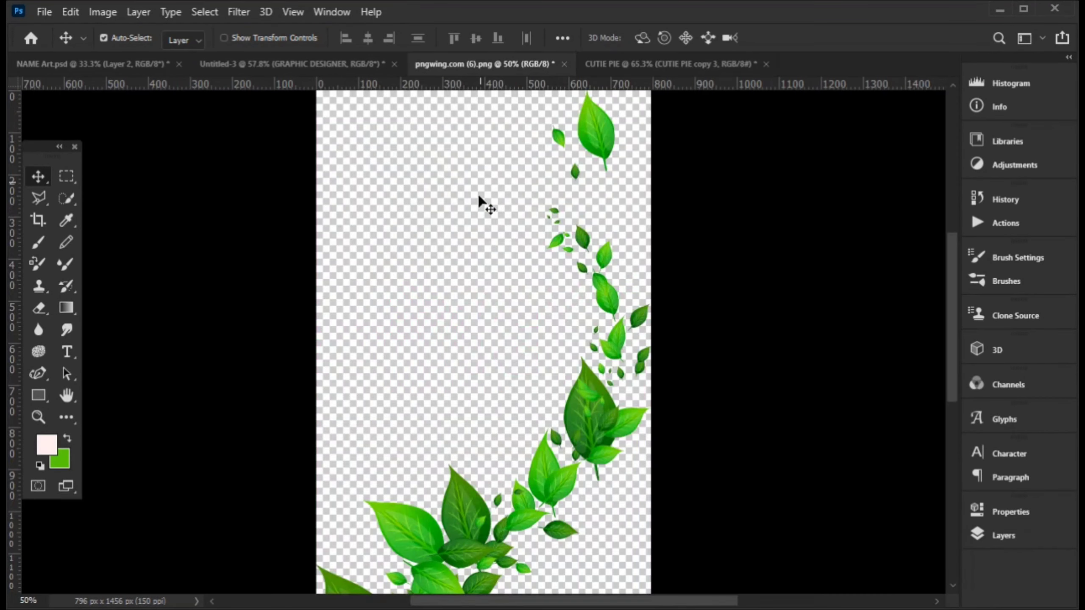
{"action": "left_click_drag", "start_coordinate": [593, 136], "coordinate": [630, 110]}
{"action": "left_click_drag", "start_coordinate": [227, 264], "coordinate": [233, 265]}
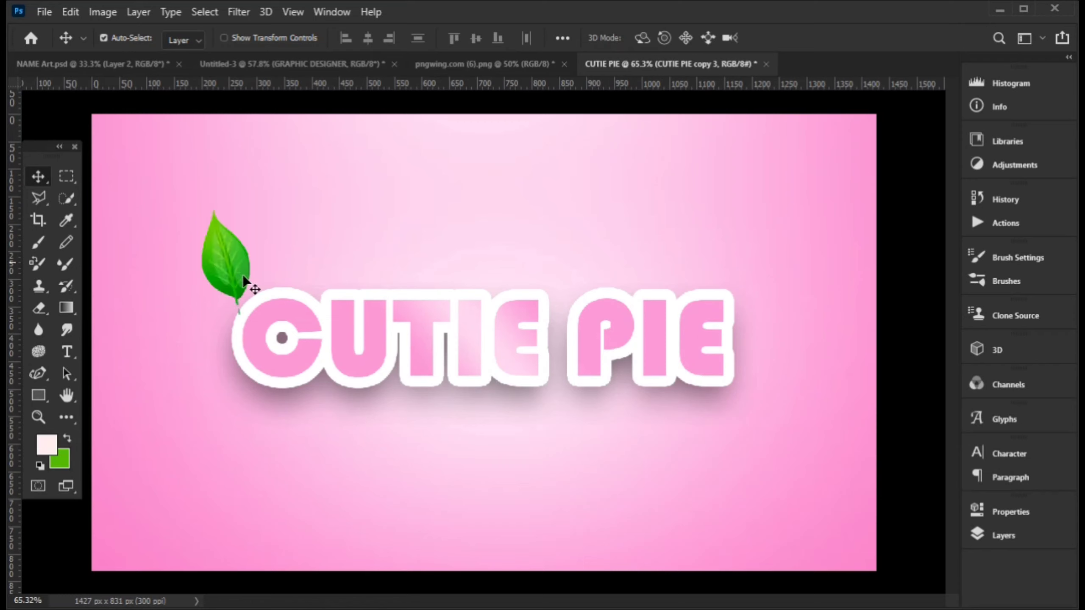
- Scale the leaf to about 80%, rotate it about -12°, and move its layer beneath the CUTIE PIE copy 3 layer
{"action": "key", "text": "ctrl+t"}
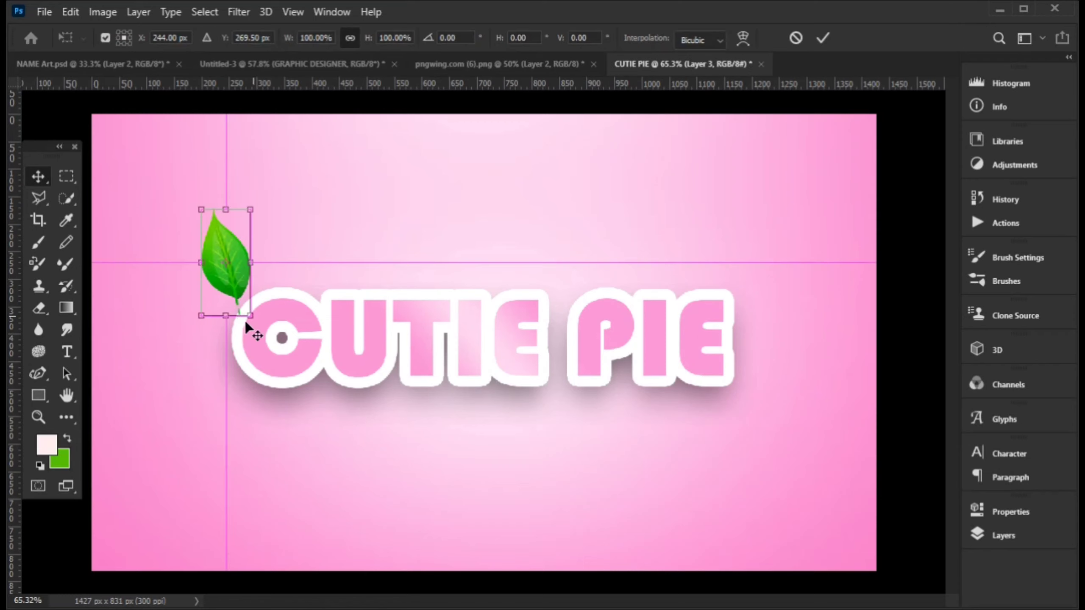
{"action": "left_click_drag", "start_coordinate": [255, 327], "coordinate": [239, 286]}
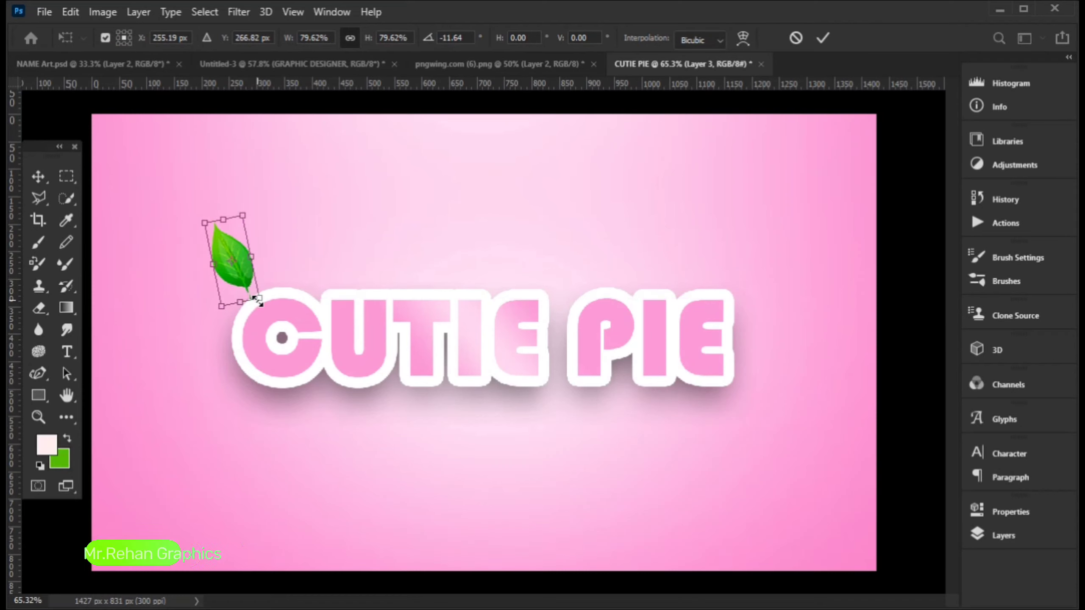
{"action": "left_click", "coordinate": [39, 179]}
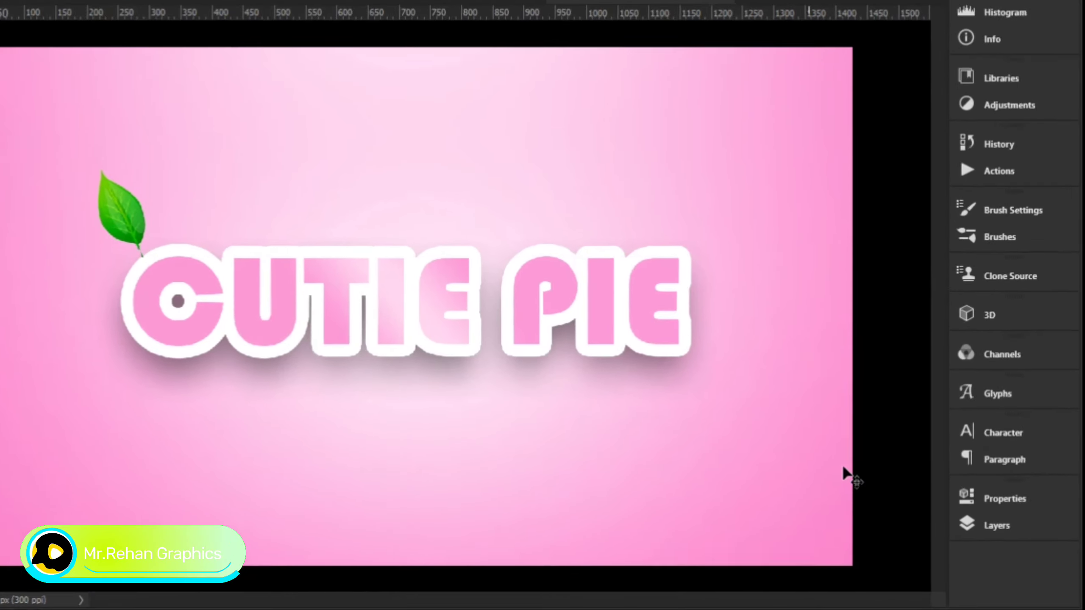
{"action": "left_click", "coordinate": [996, 525]}
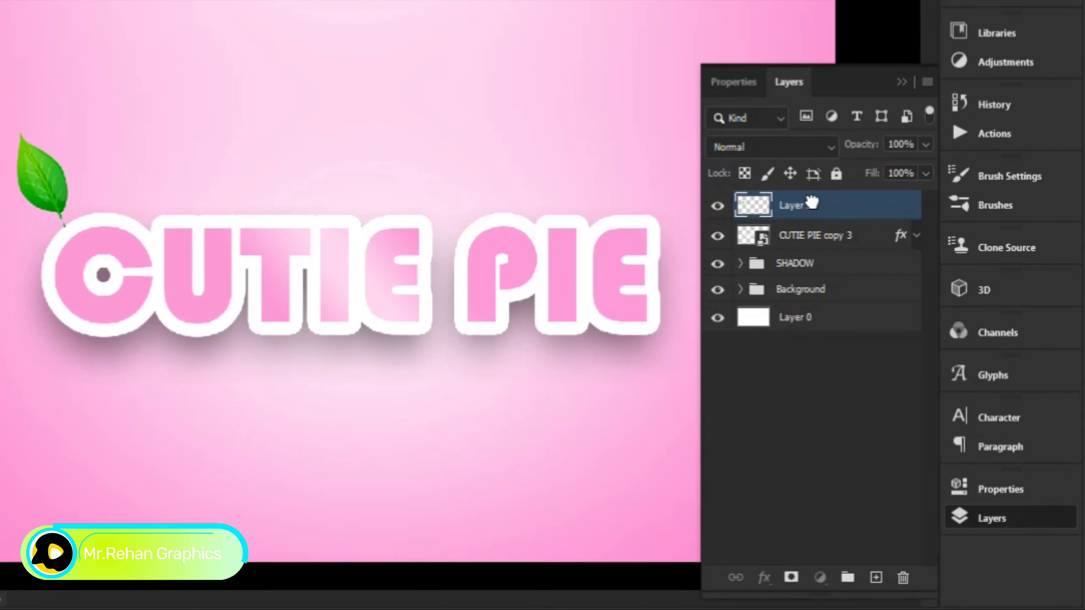
{"action": "left_click_drag", "start_coordinate": [812, 203], "coordinate": [826, 244]}
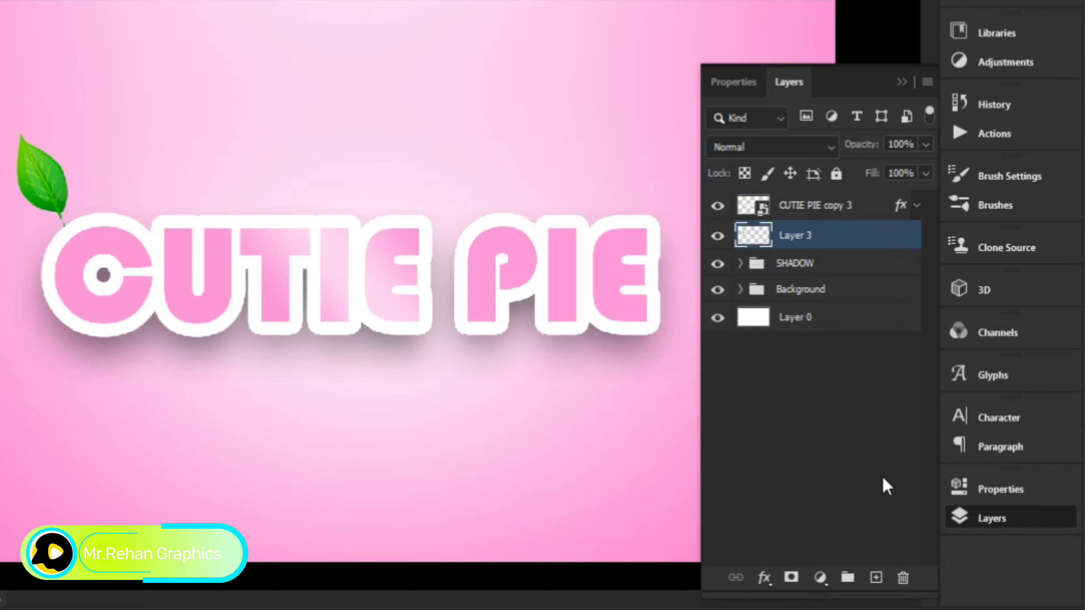
- Add a Hue/Saturation adjustment with Lightness +100 above the leaf layer and clip it to the leaf
{"action": "left_click", "coordinate": [819, 578]}
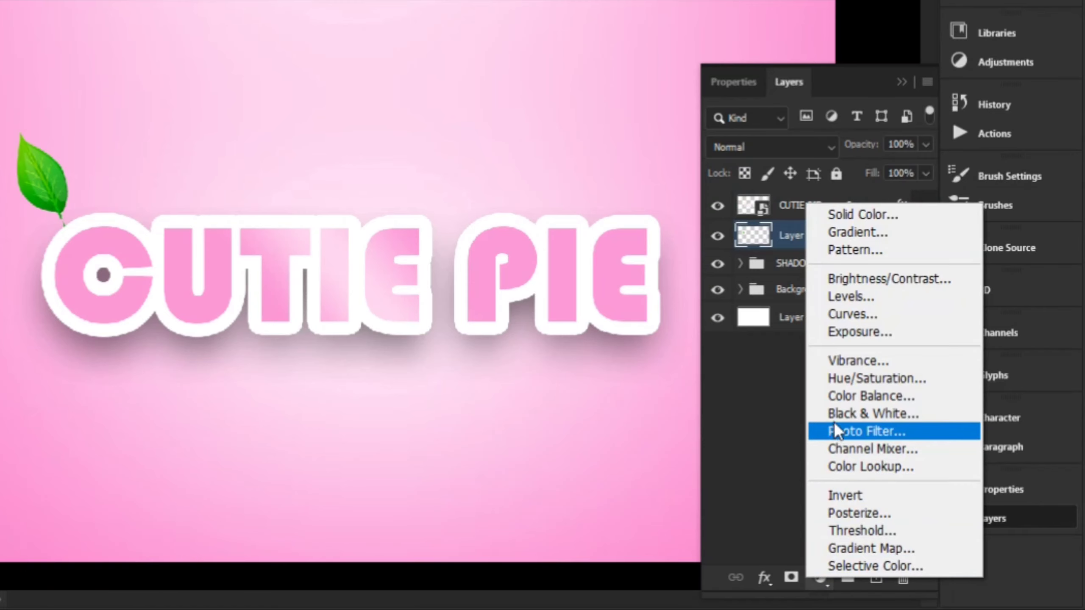
{"action": "left_click", "coordinate": [837, 380]}
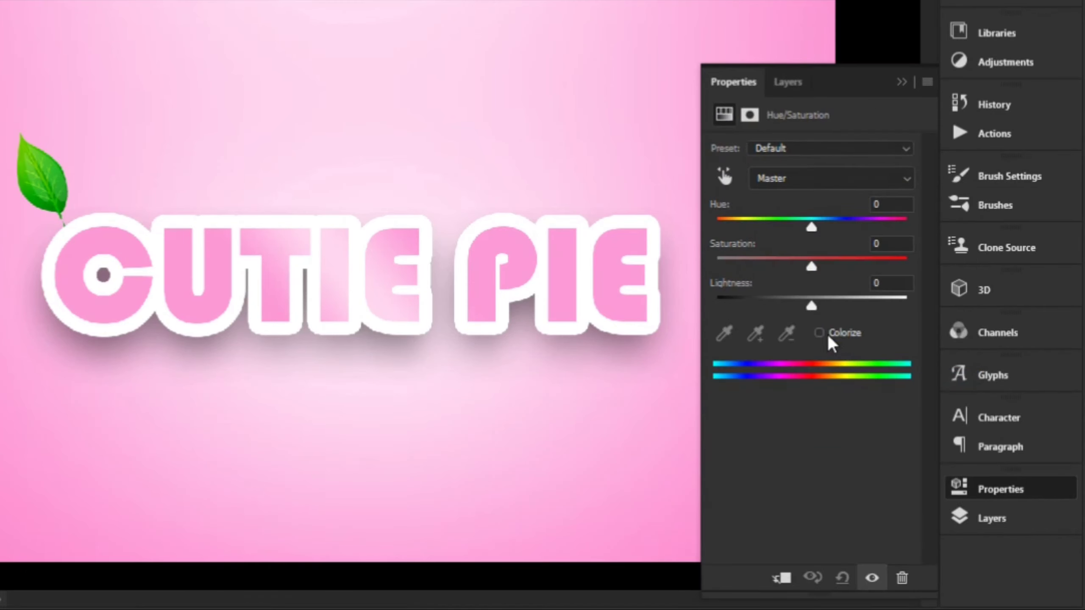
{"action": "left_click_drag", "start_coordinate": [811, 309], "coordinate": [922, 310]}
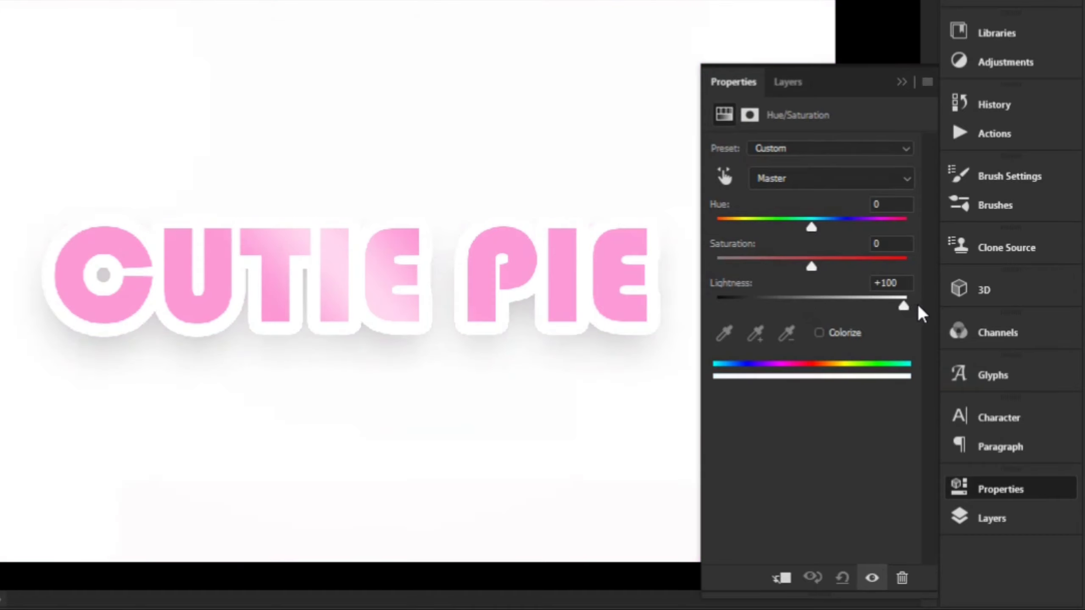
{"action": "left_click", "coordinate": [964, 517]}
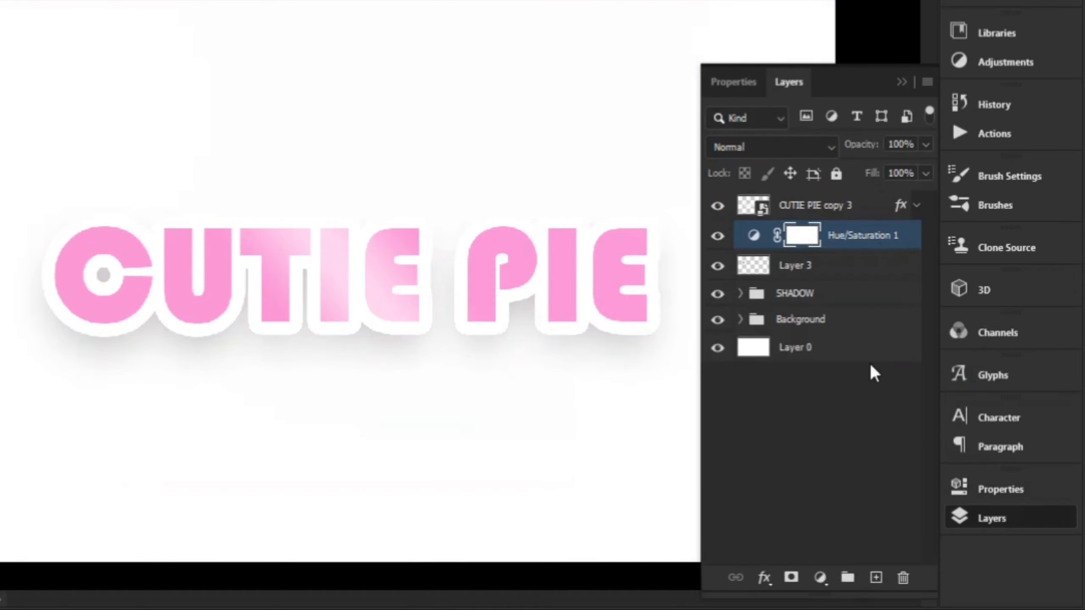
{"action": "right_click", "coordinate": [898, 235]}
{"action": "left_click", "coordinate": [702, 399]}
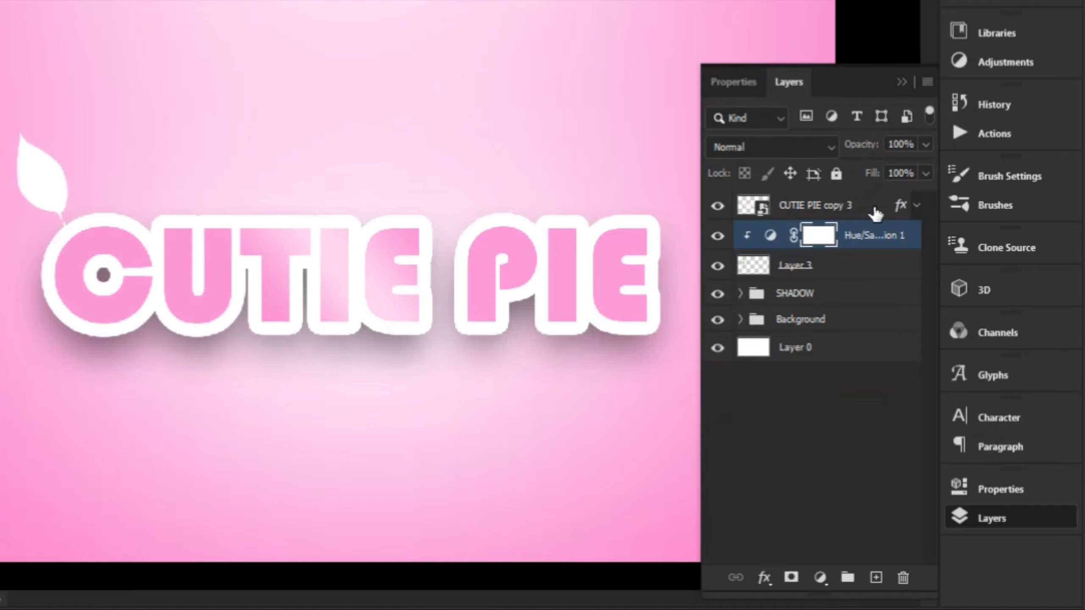
- Add the text GRAPHIC DESIGNER beneath the CUTIE PIE lettering, on a new layer above CUTIE PIE copy 3
{"action": "left_click", "coordinate": [844, 205]}
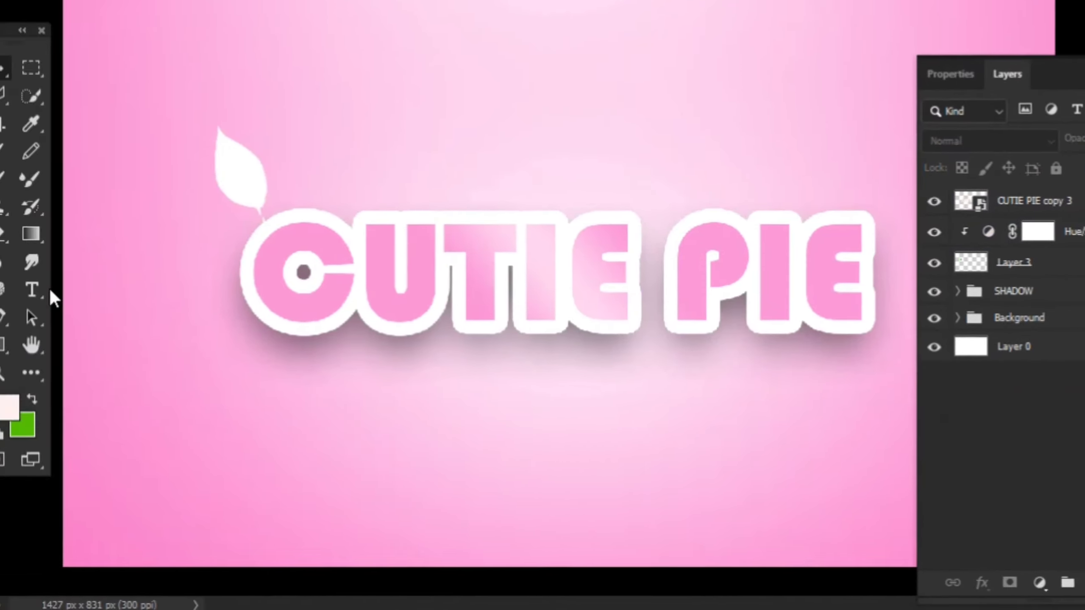
{"action": "left_click", "coordinate": [473, 425]}
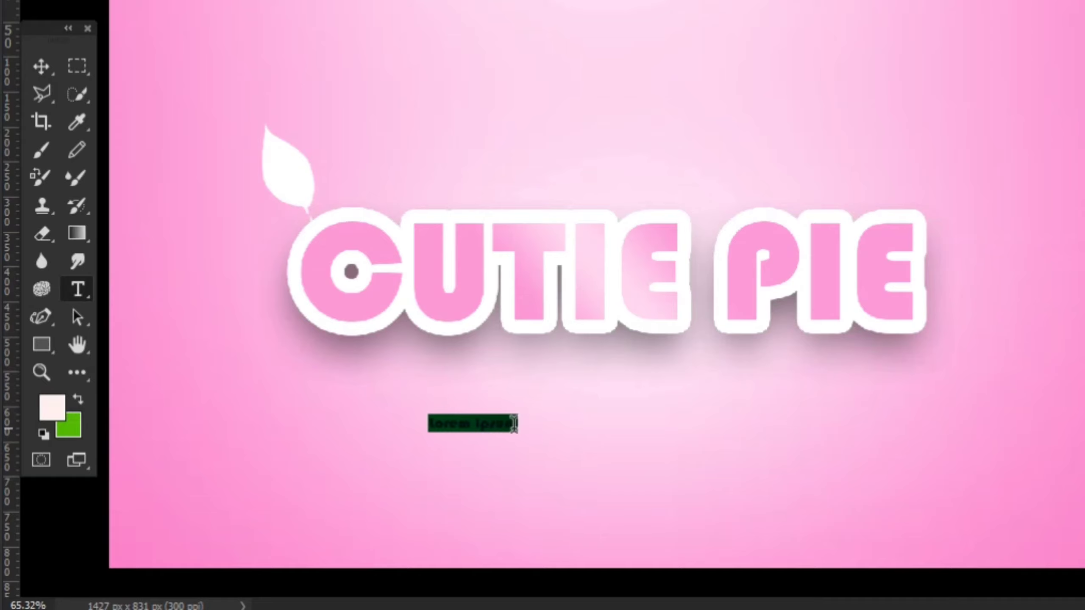
{"action": "type", "text": "GRAPHIC DESIGNER"}
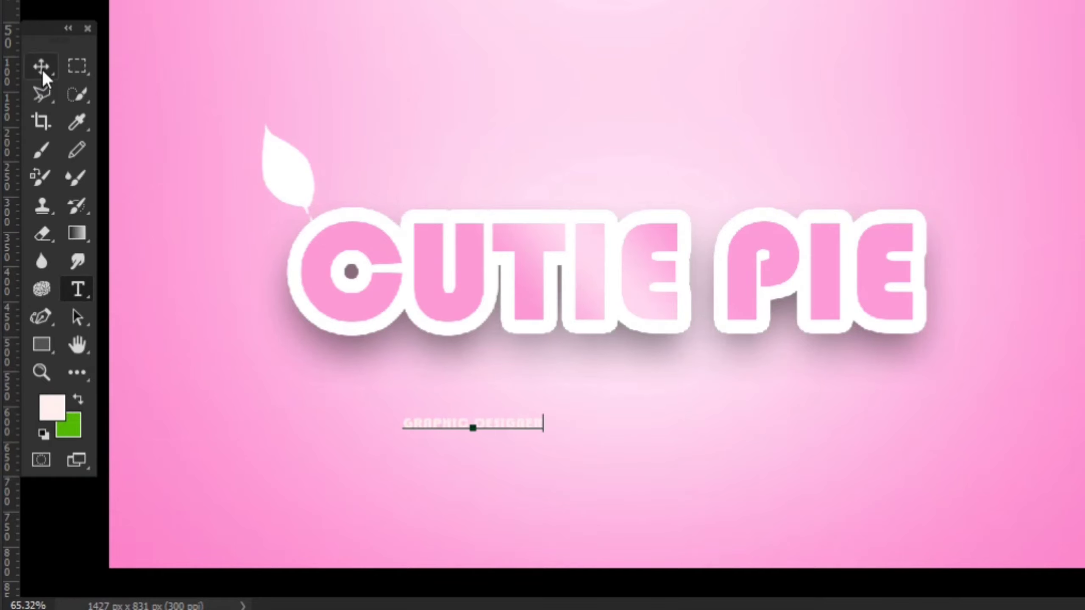
{"action": "left_click", "coordinate": [41, 67]}
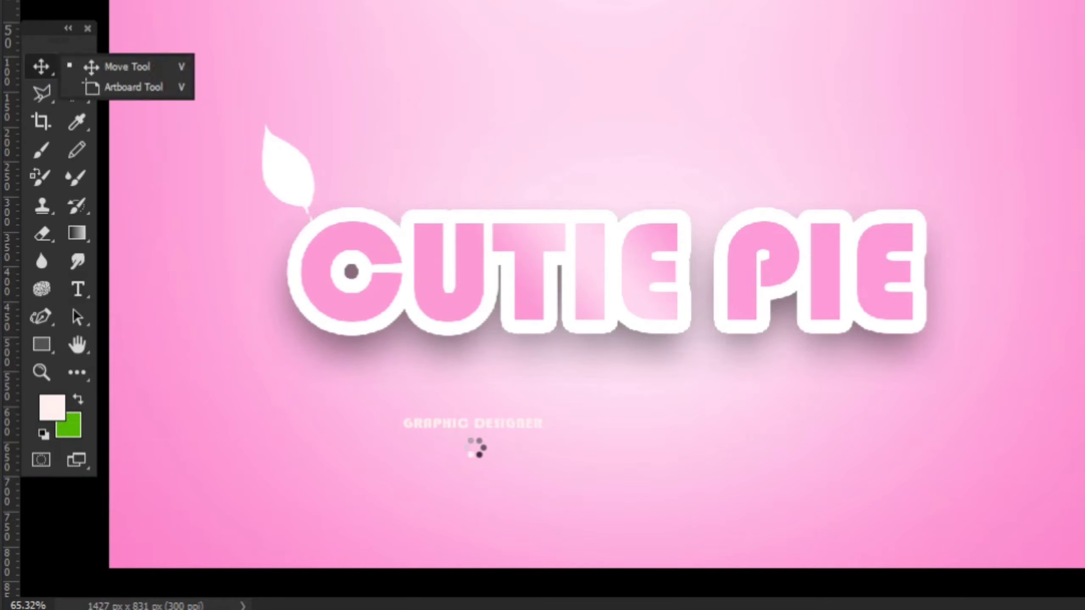
- Scale the GRAPHIC DESIGNER text to about 432% and position it just below the CUTIE PIE lettering
{"action": "key", "text": "ctrl+t"}
{"action": "left_click_drag", "start_coordinate": [546, 424], "coordinate": [658, 432]}
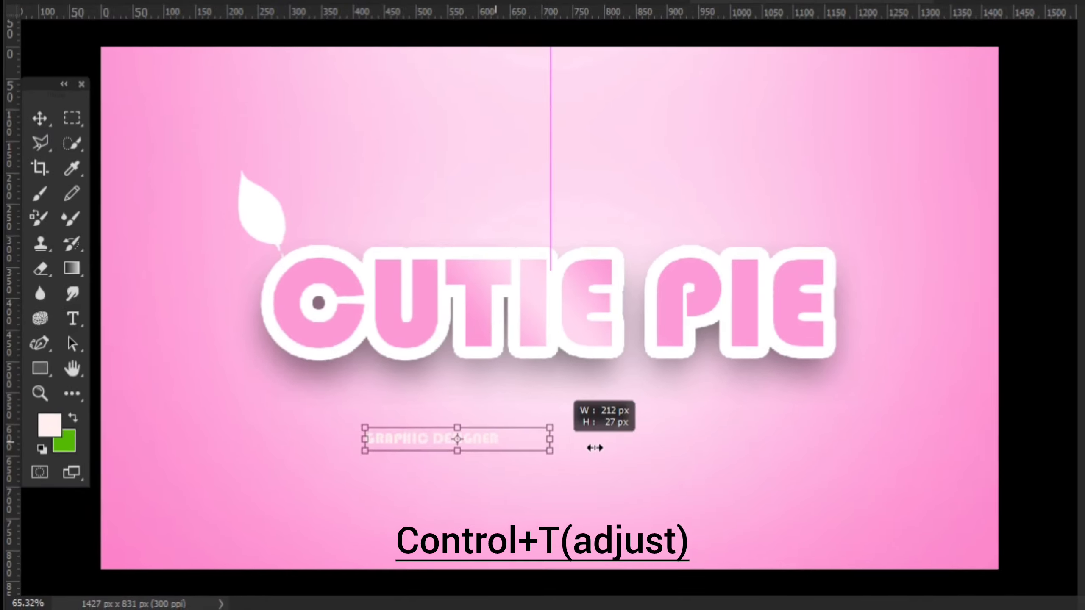
{"action": "left_click_drag", "start_coordinate": [594, 448], "coordinate": [814, 433]}
{"action": "left_click_drag", "start_coordinate": [576, 415], "coordinate": [572, 393]}
{"action": "left_click_drag", "start_coordinate": [504, 414], "coordinate": [538, 456]}
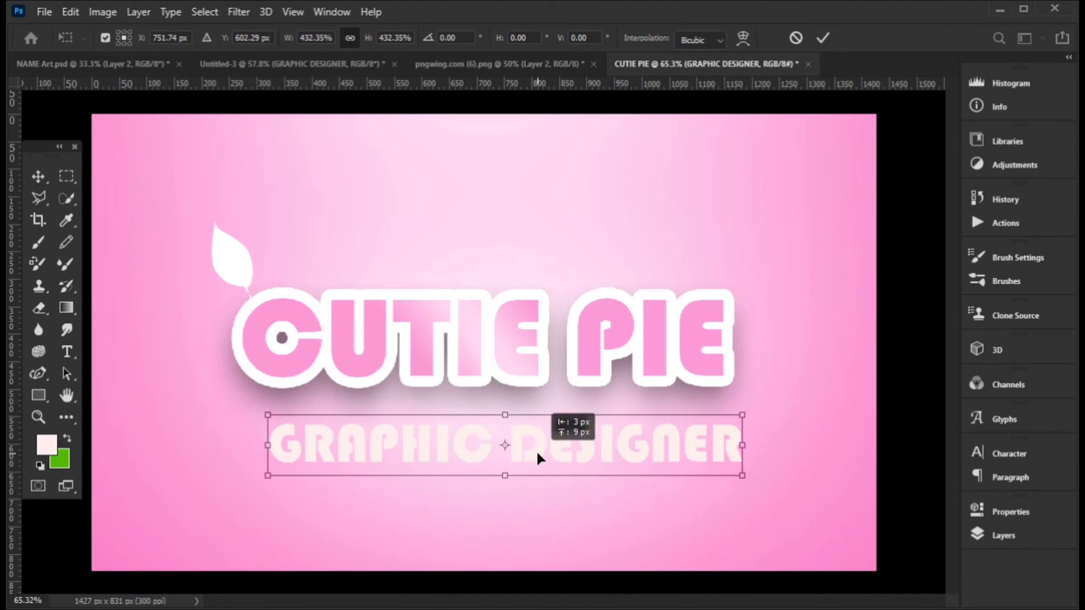
{"action": "key", "text": "Return"}
- Change the font of the GRAPHIC DESIGNER text to Bouncy
{"action": "double_click", "coordinate": [691, 455]}
{"action": "left_click", "coordinate": [983, 459]}
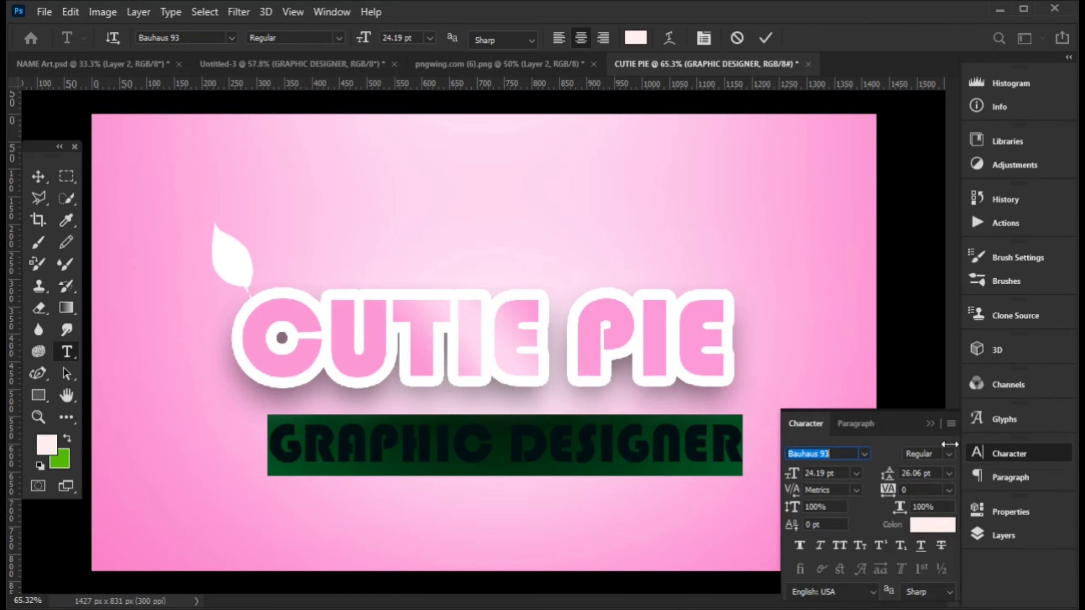
{"action": "left_click", "coordinate": [831, 450]}
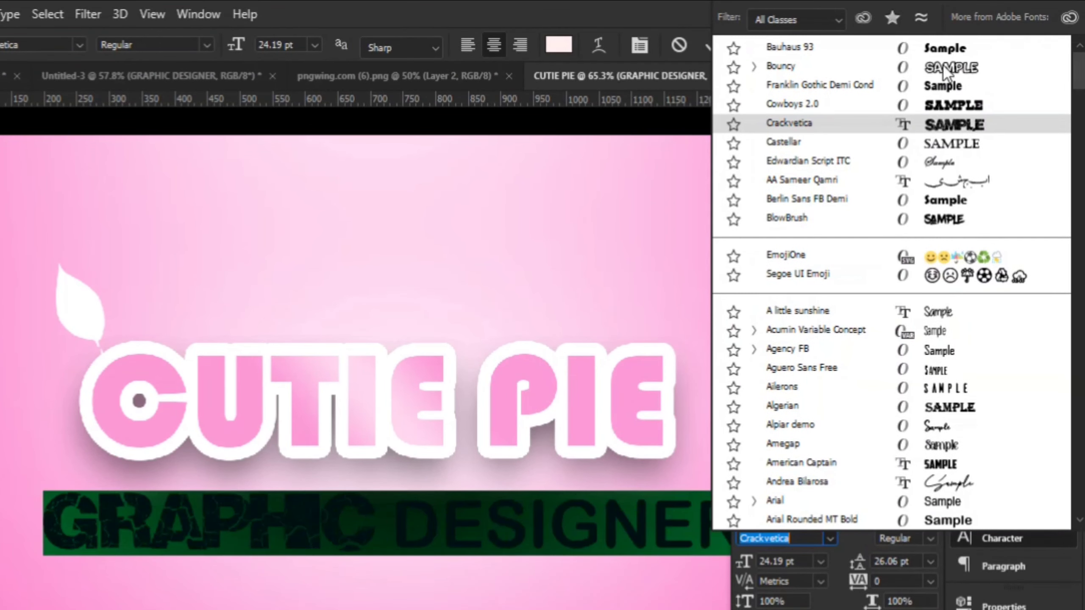
{"action": "left_click", "coordinate": [943, 65]}
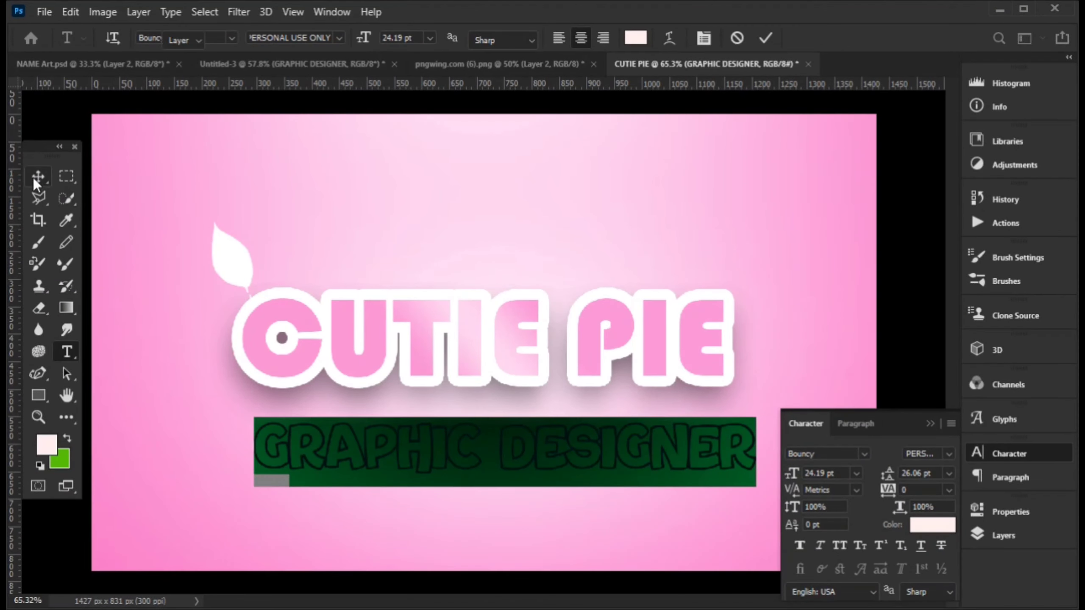
{"action": "left_click", "coordinate": [35, 179]}
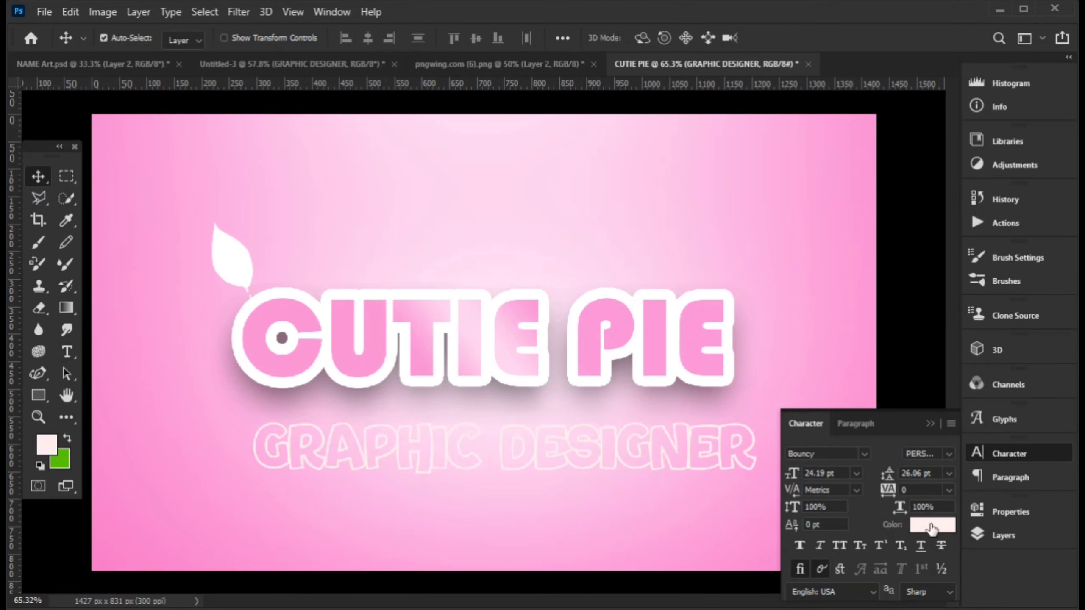
- Open the contents of the CUTIE PIE copy 3 smart object for editing
{"action": "left_click", "coordinate": [999, 536]}
{"action": "left_click", "coordinate": [816, 308]}
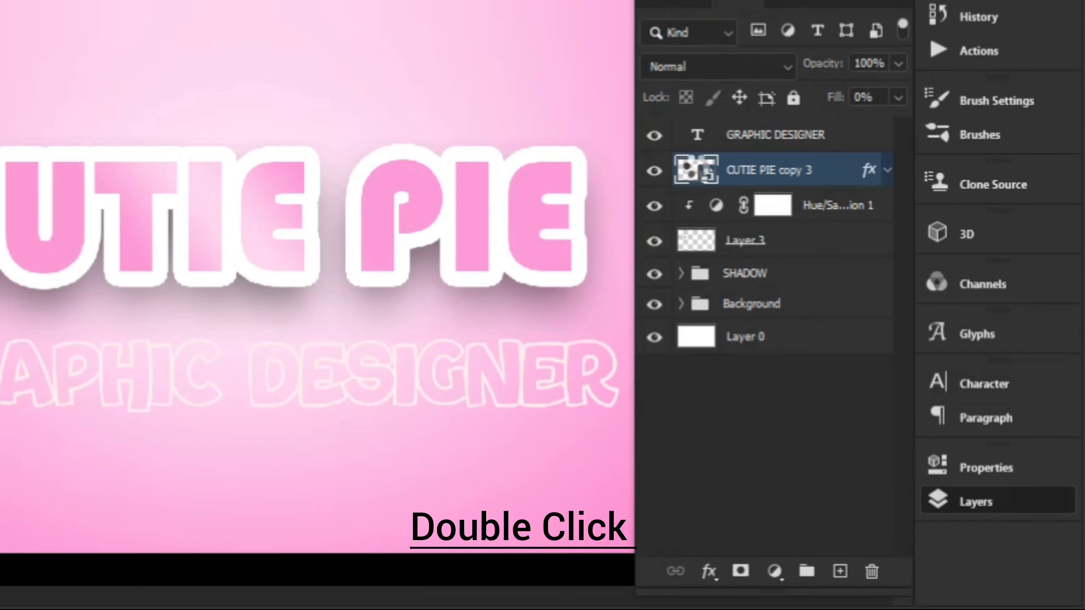
{"action": "double_click", "coordinate": [696, 169]}
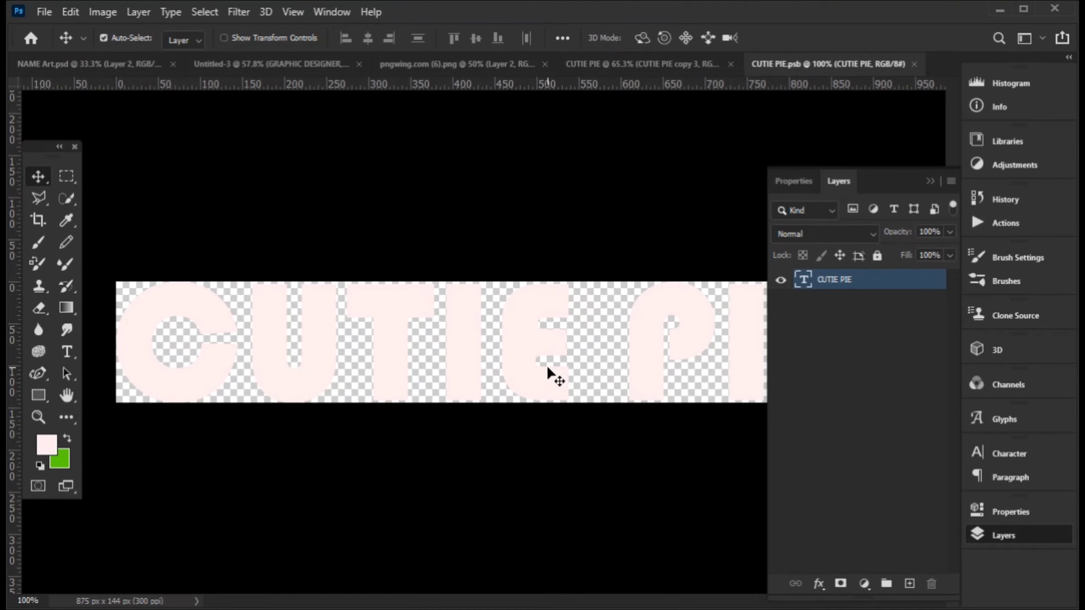
- Warp the CUTIE PIE text with an Arc bend of about 4.3% and save the smart object
{"action": "key", "text": "ctrl+t"}
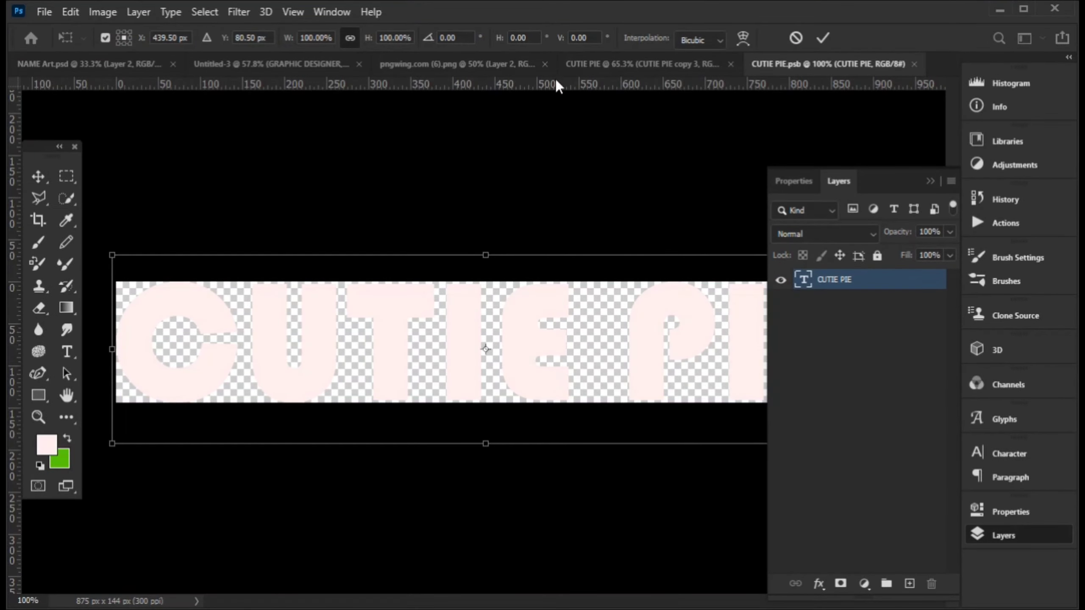
{"action": "left_click", "coordinate": [743, 38]}
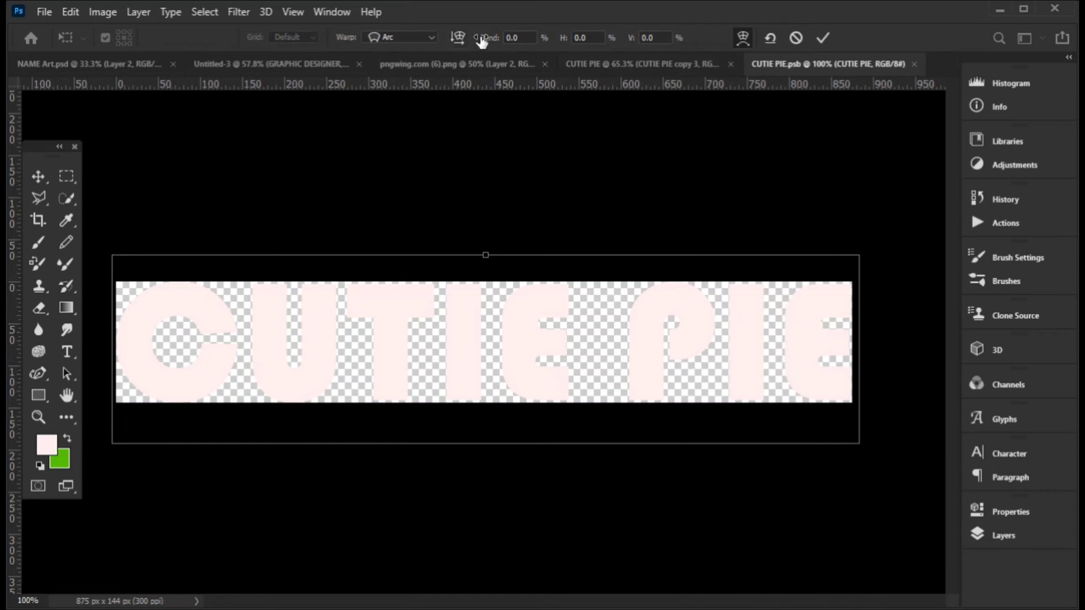
{"action": "left_click_drag", "start_coordinate": [496, 39], "coordinate": [531, 38]}
{"action": "left_click", "coordinate": [38, 176]}
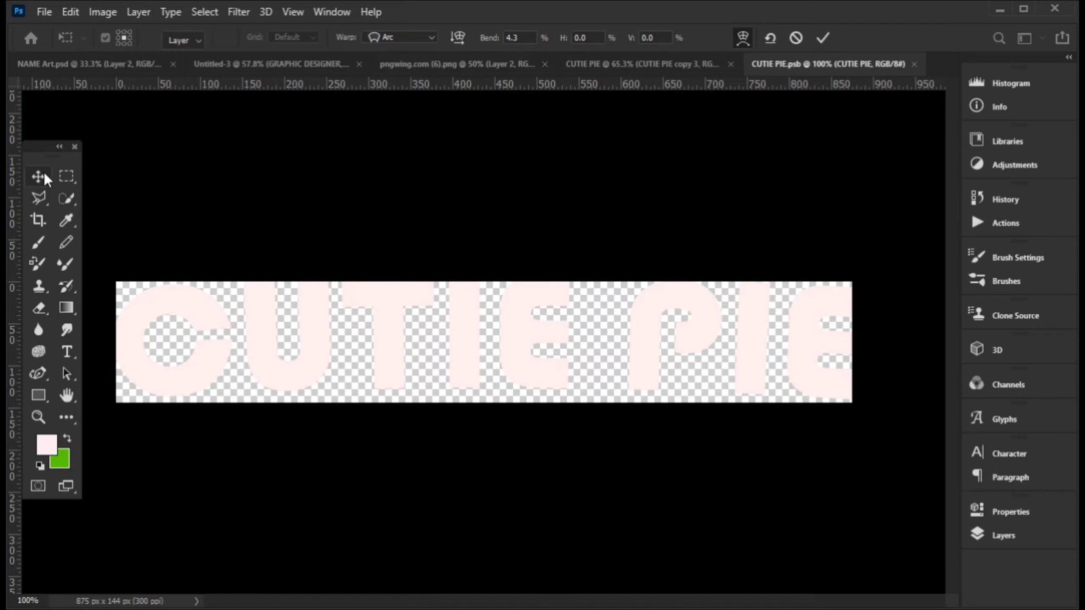
{"action": "key", "text": "ctrl+s"}
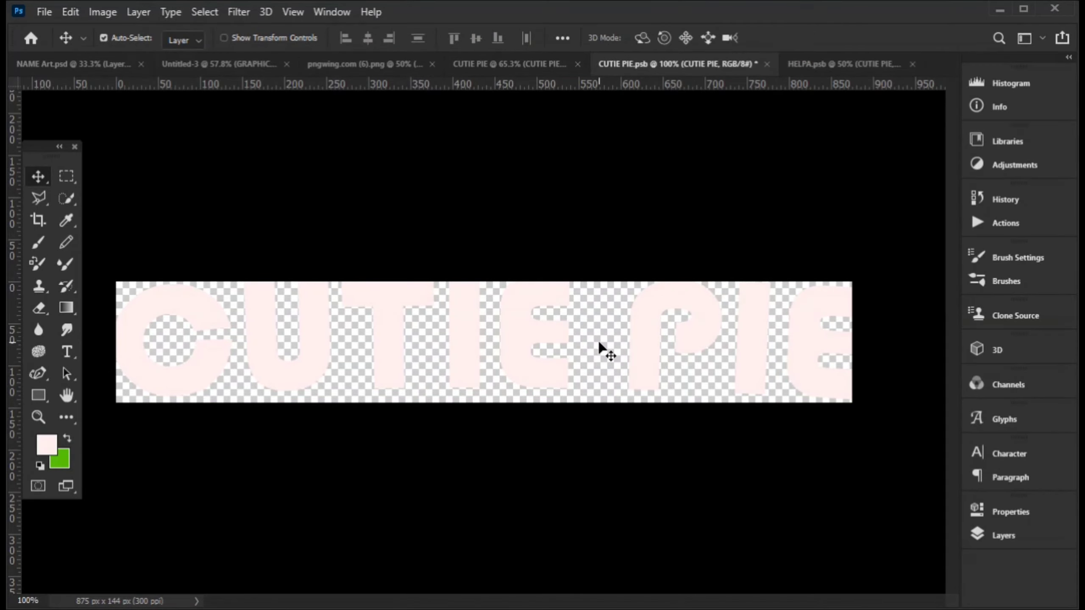
- Change the CUTIE PIE text to a Franklin Gothic font in Regular style and save the smart object
{"action": "double_click", "coordinate": [599, 350]}
{"action": "left_click", "coordinate": [1004, 454]}
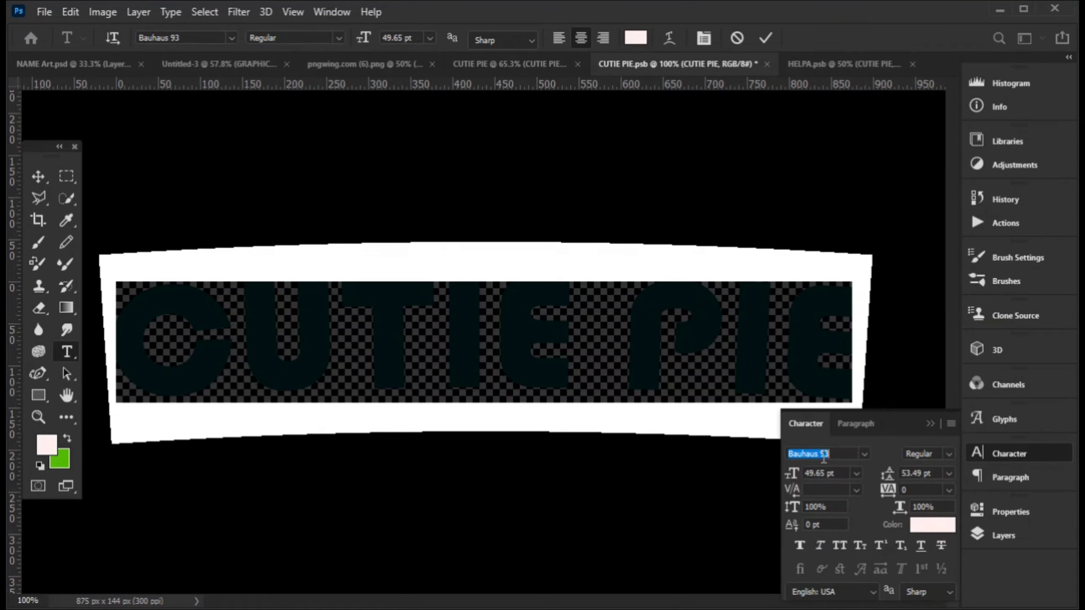
{"action": "type", "text": "Franklin Gothic ..."}
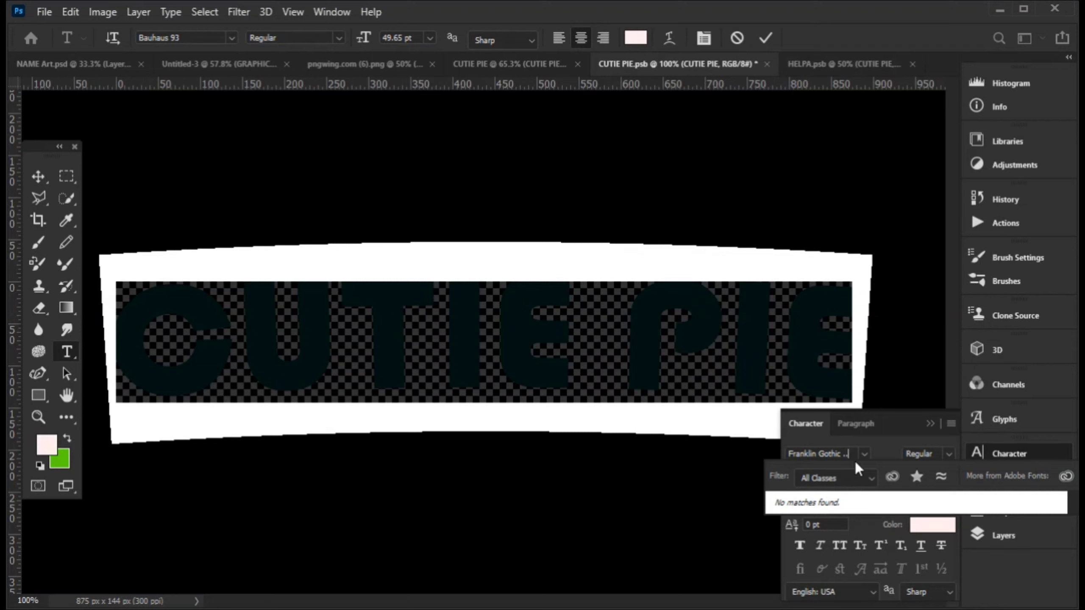
{"action": "key", "text": "BackSpace"}
{"action": "key", "text": "BackSpace"}
{"action": "key", "text": "BackSpace"}
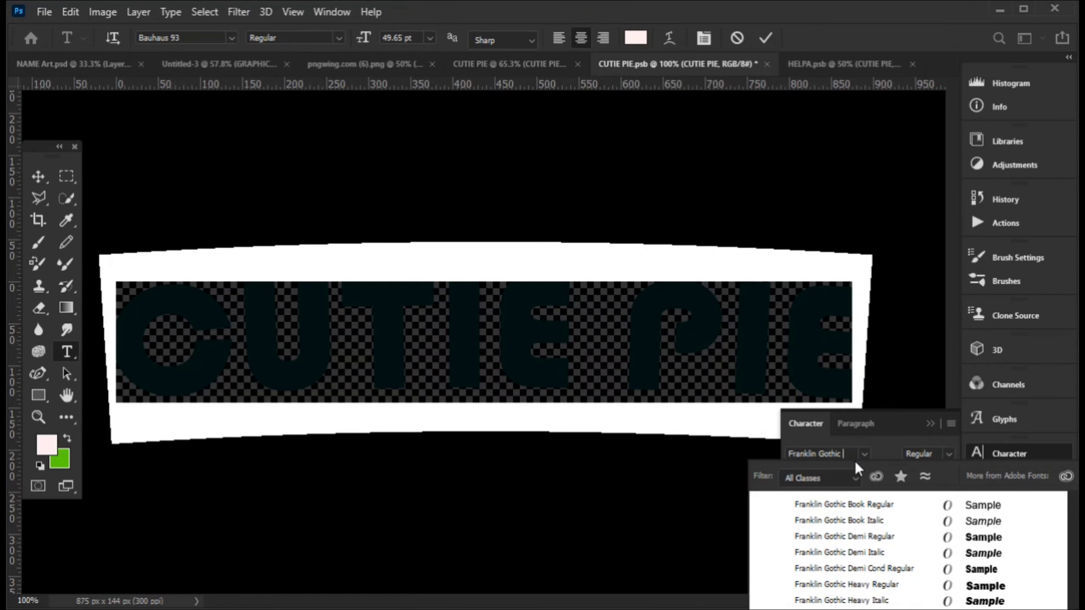
{"action": "left_click", "coordinate": [978, 545]}
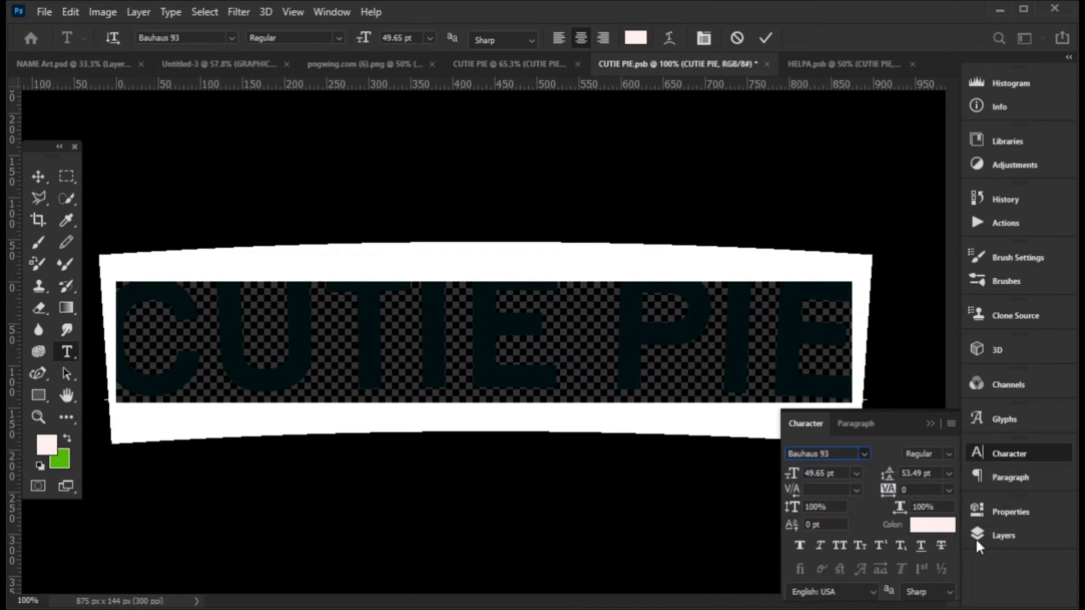
{"action": "key", "text": "ctrl+s"}
{"action": "left_click", "coordinate": [46, 179]}
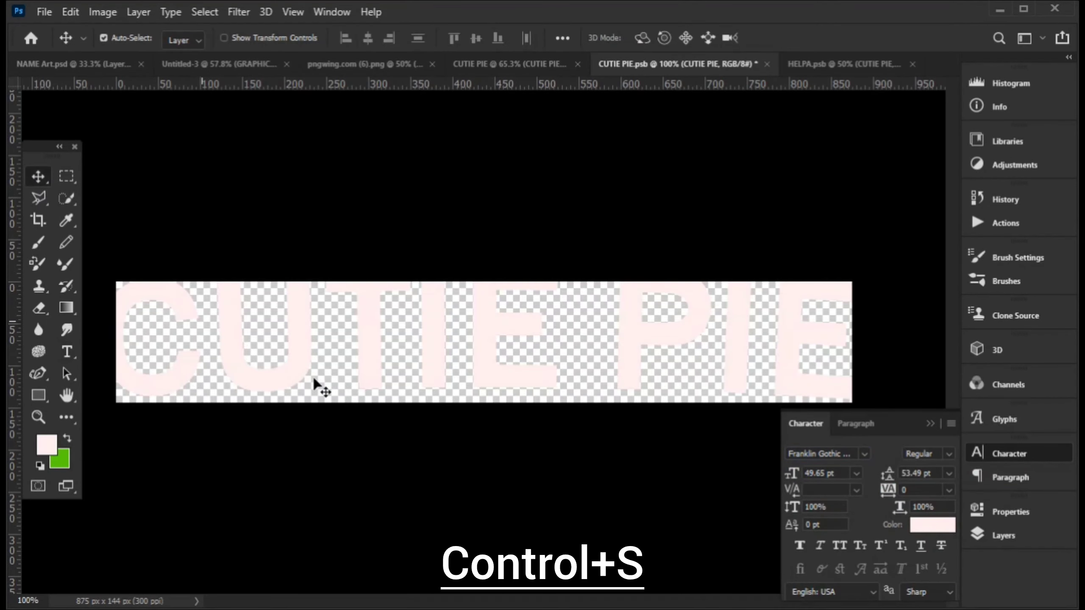
{"action": "key", "text": "ctrl+s"}
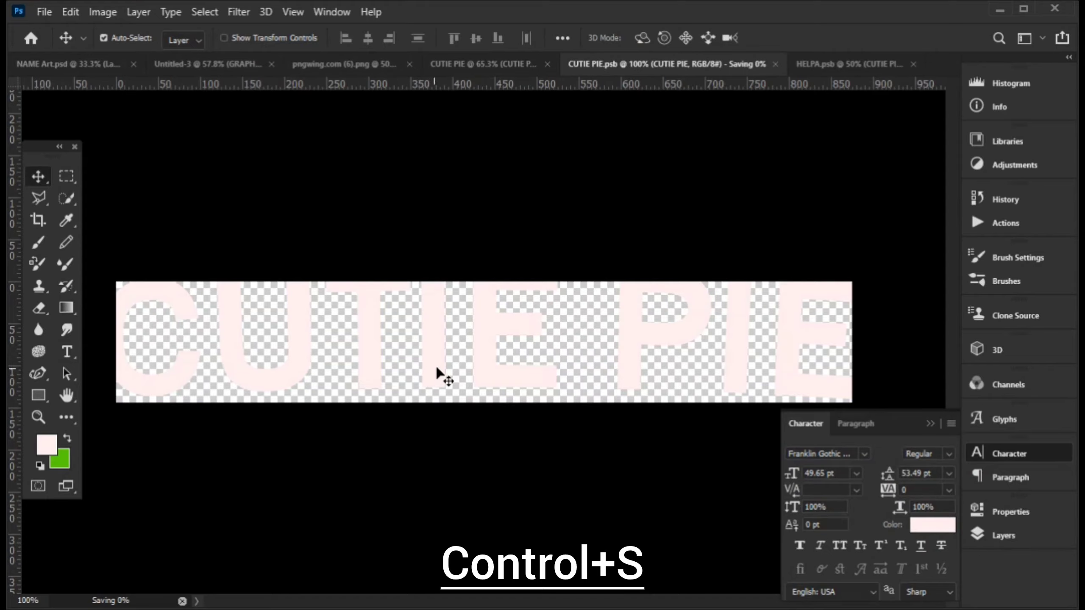